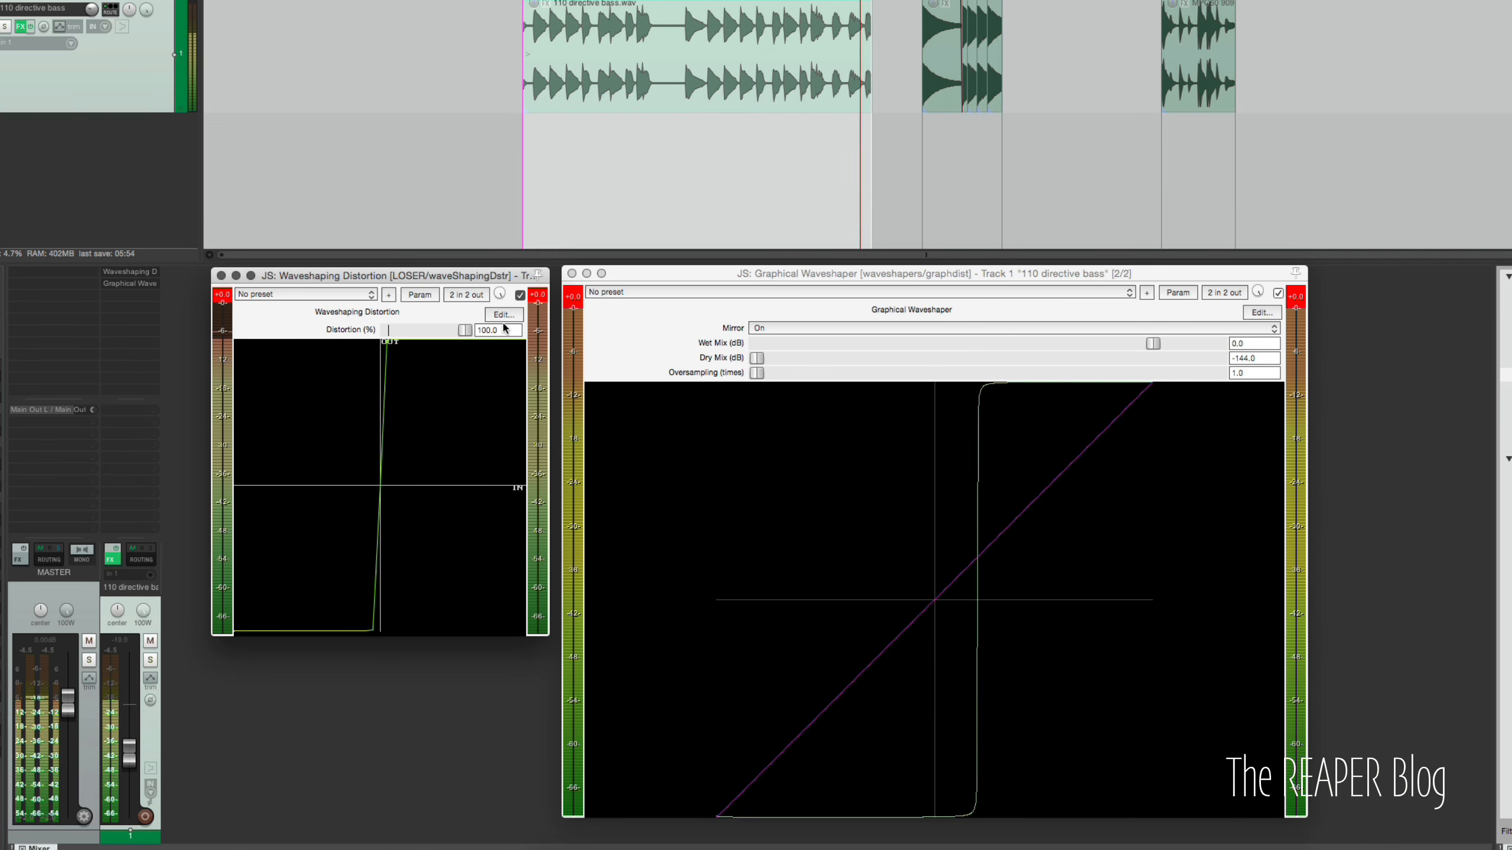
# - Stop playback, set the playback range to the second clip and play it while raising the Waveshaping Distortion amount
pyautogui.press('space')
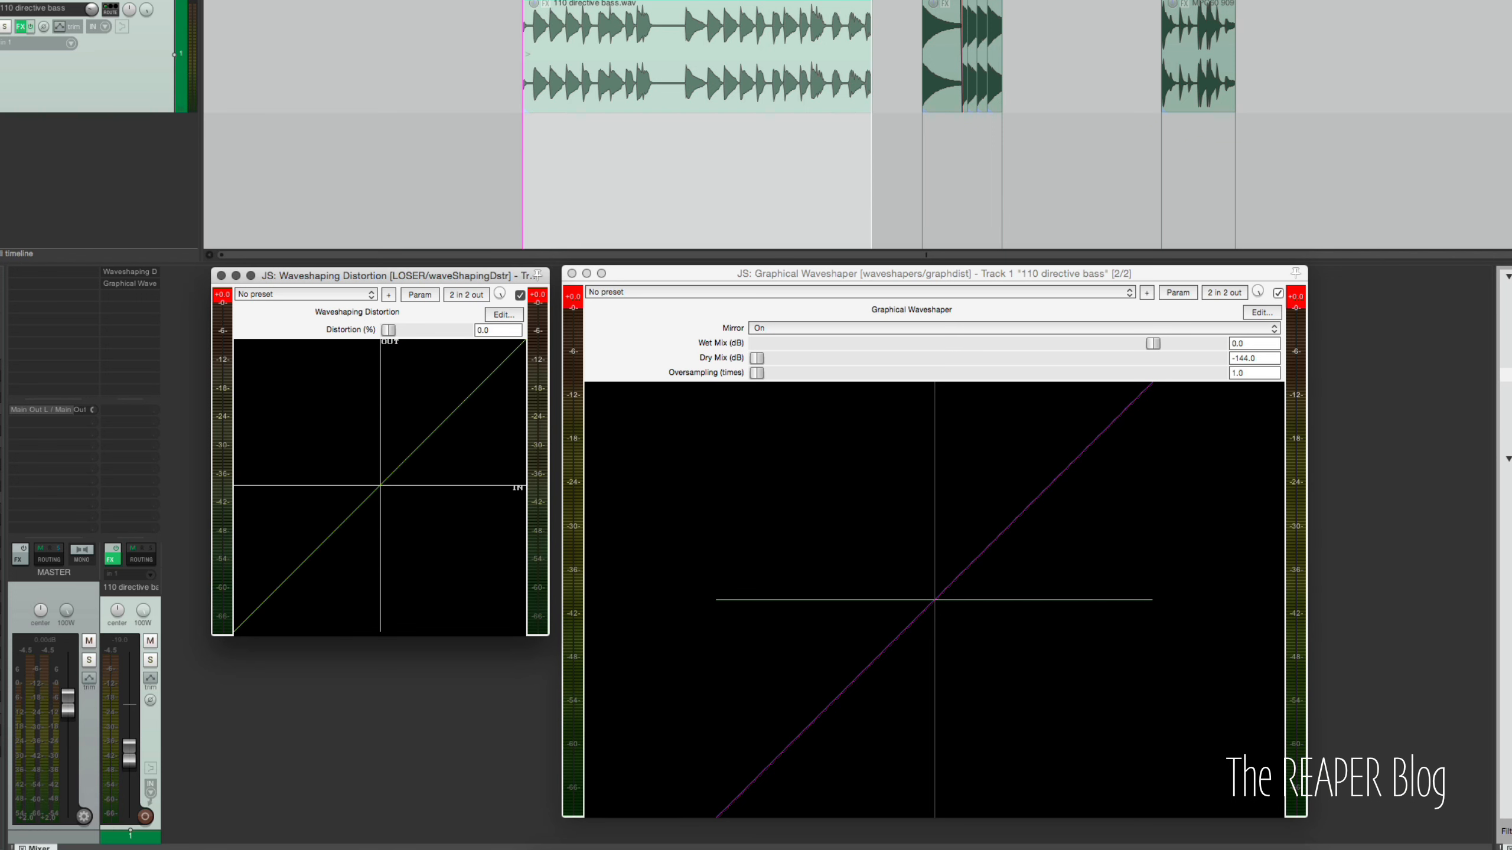
pyautogui.doubleClick(930, 1)
pyautogui.press('space')
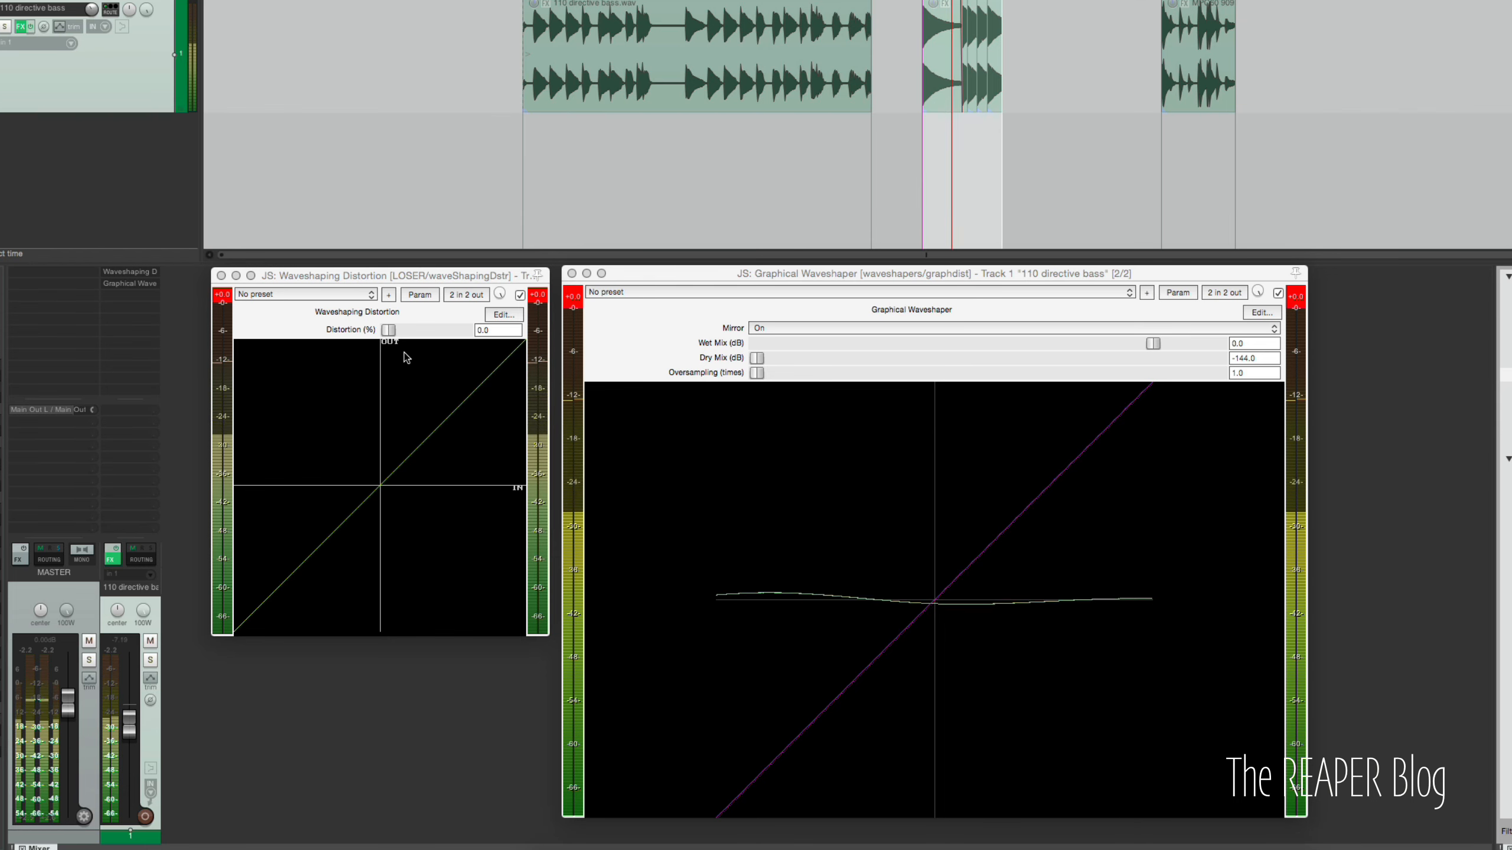
pyautogui.moveTo(388, 330); pyautogui.dragTo(459, 330)
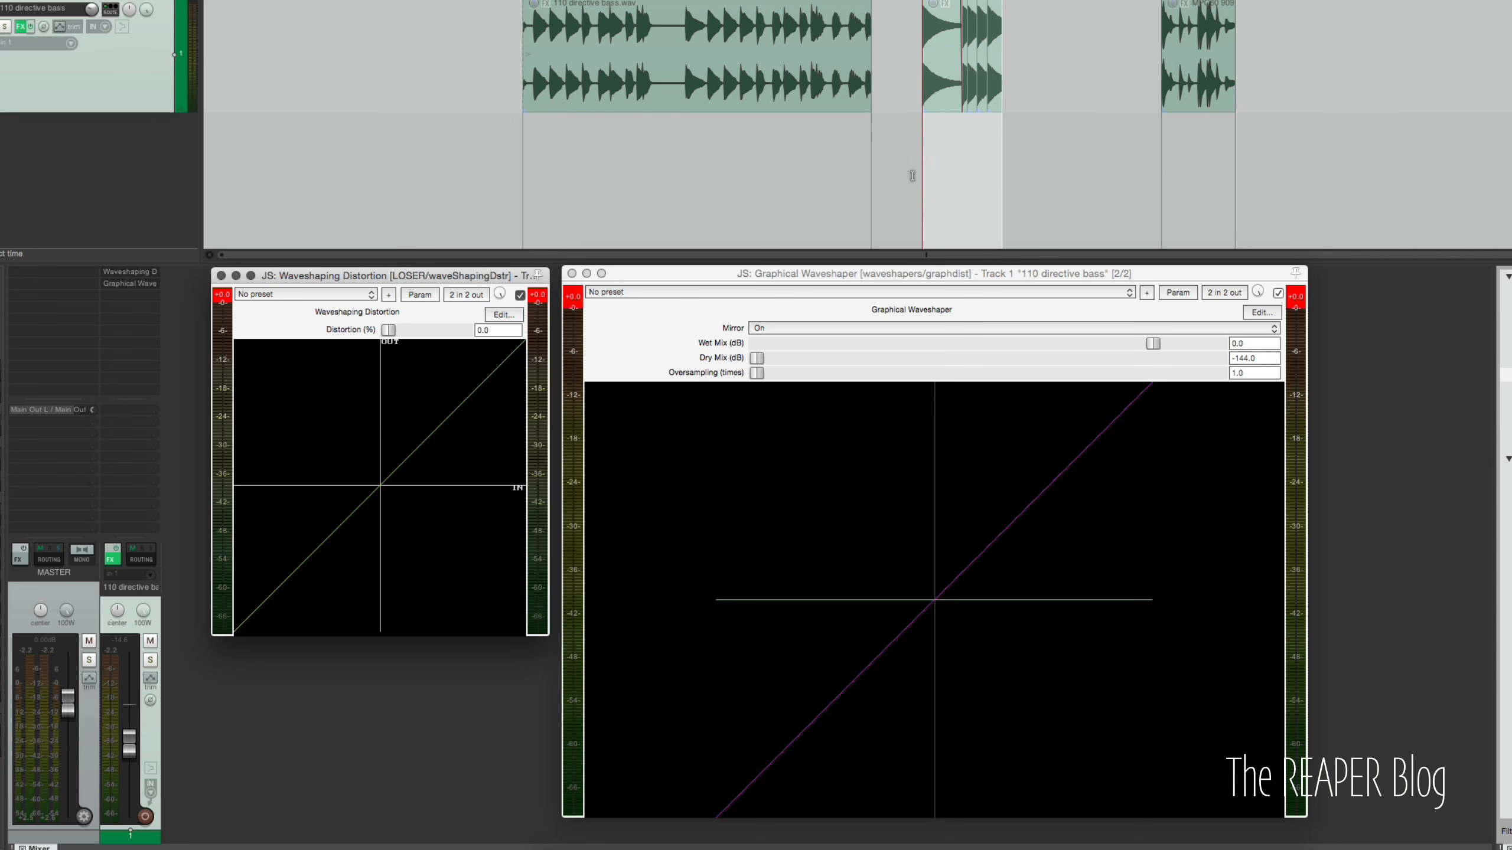
# - Set the playback range to the third clip and play it while raising the Waveshaping Distortion amount to 100%
pyautogui.click(1194, 5)
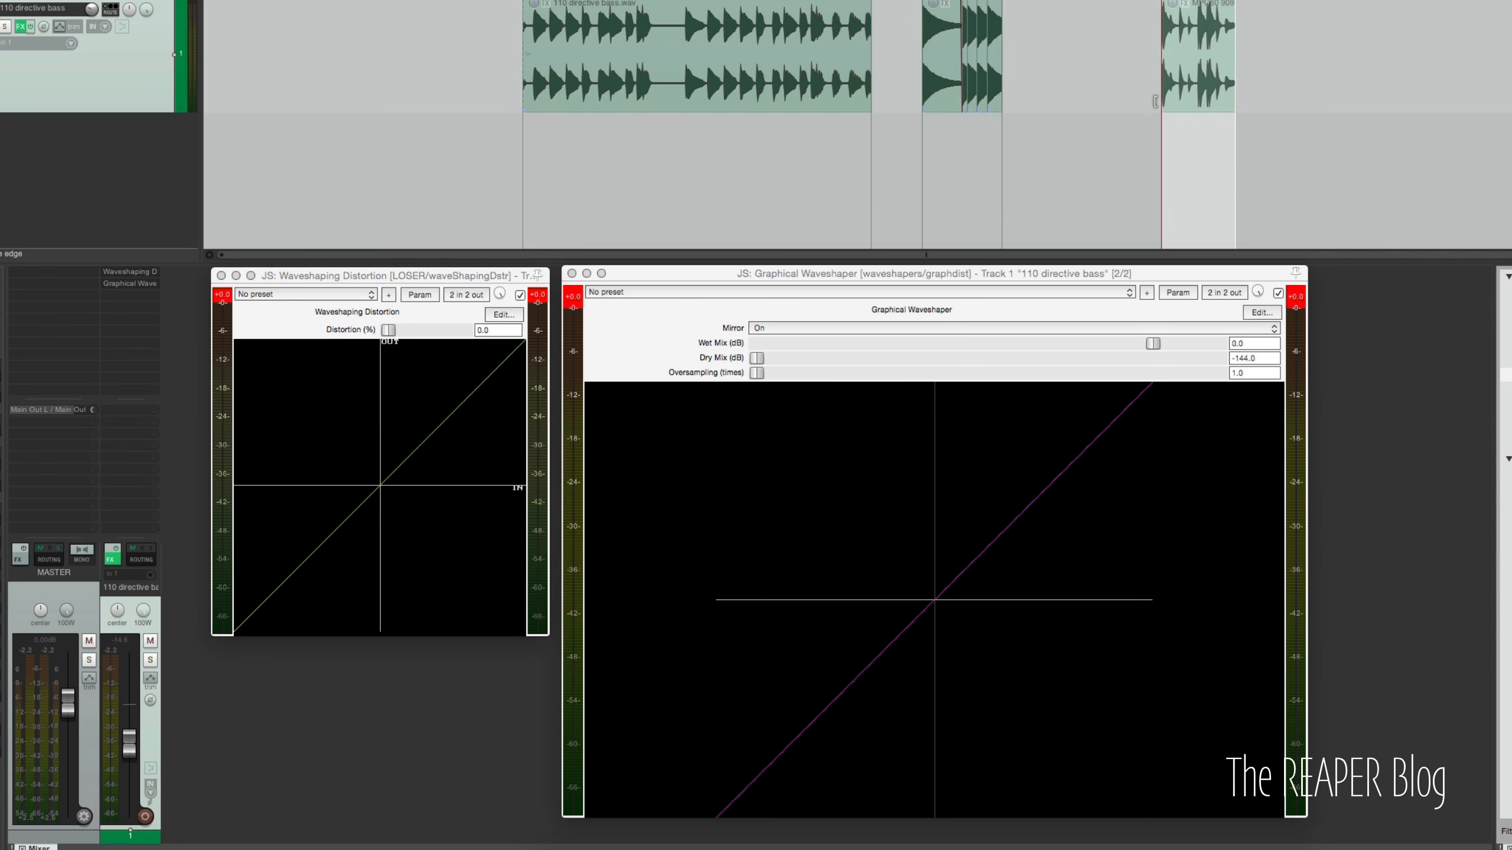
pyautogui.press('space')
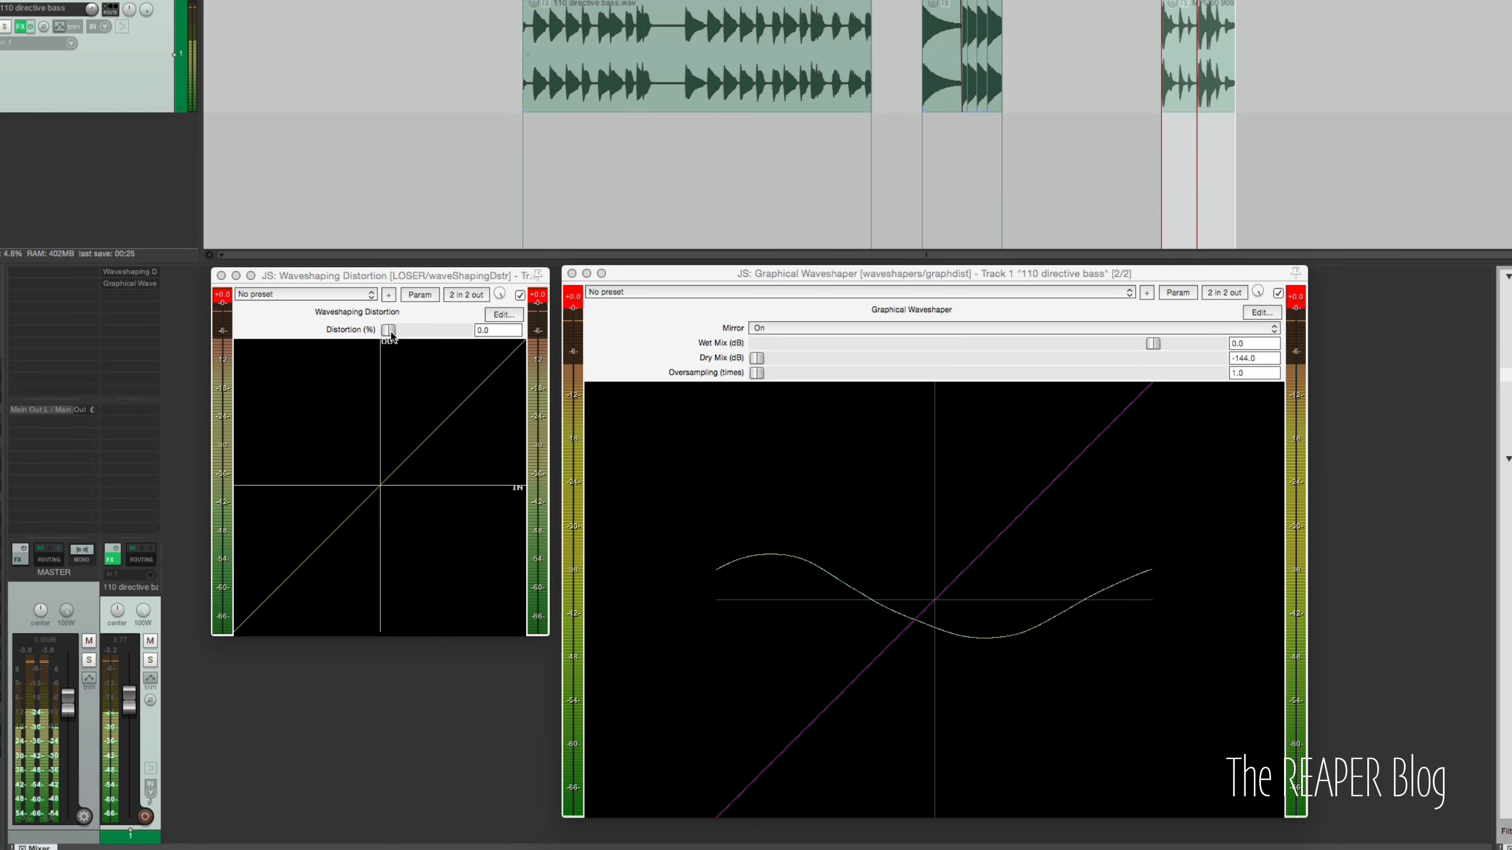
pyautogui.moveTo(390, 332); pyautogui.dragTo(467, 329)
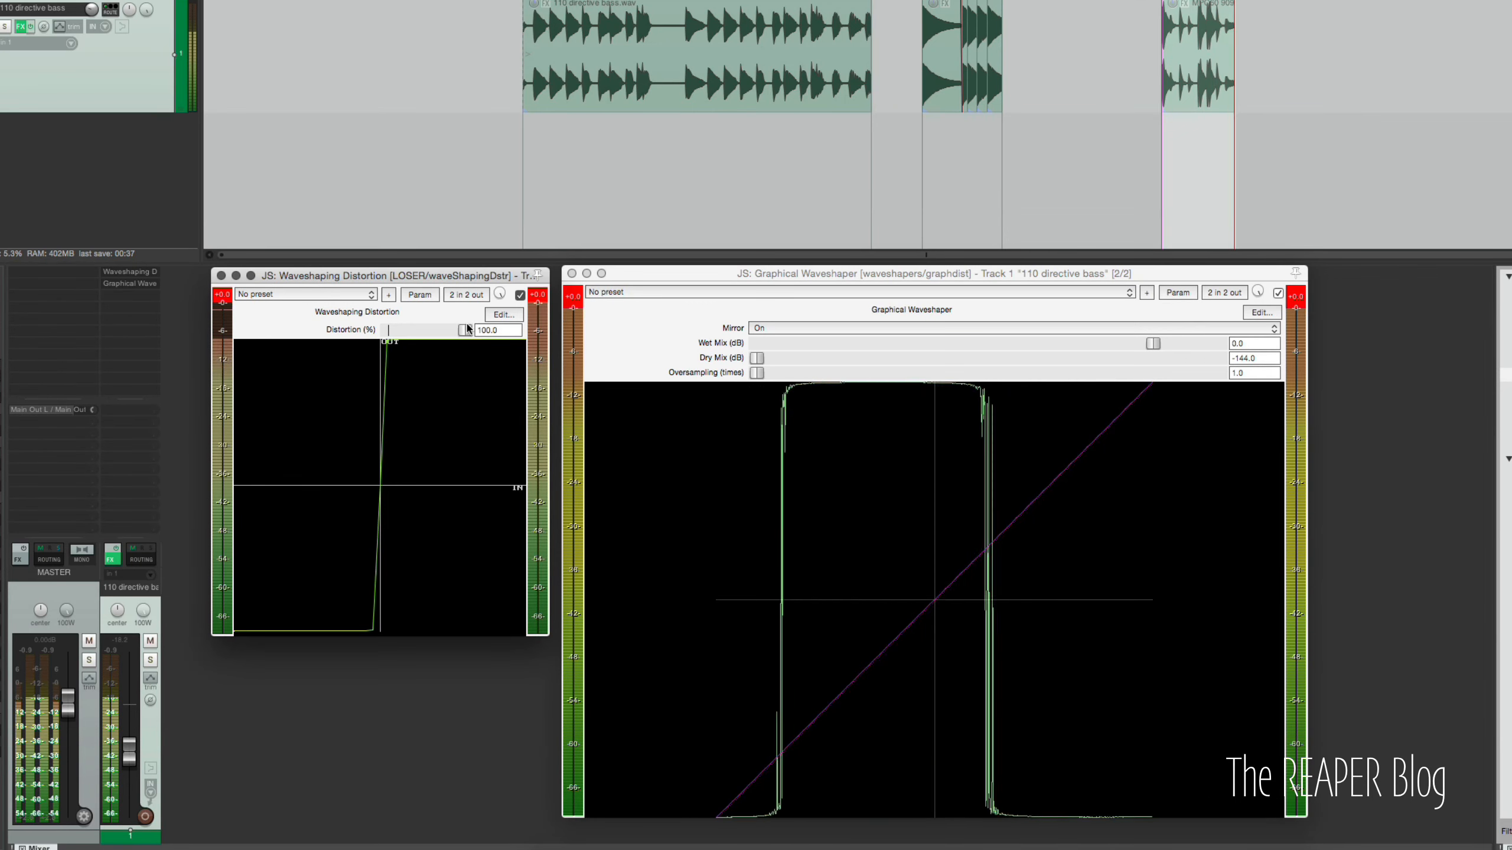
# - Stop playback and reset the Waveshaping Distortion amount to 0%
pyautogui.press('space')
pyautogui.doubleClick(466, 328)
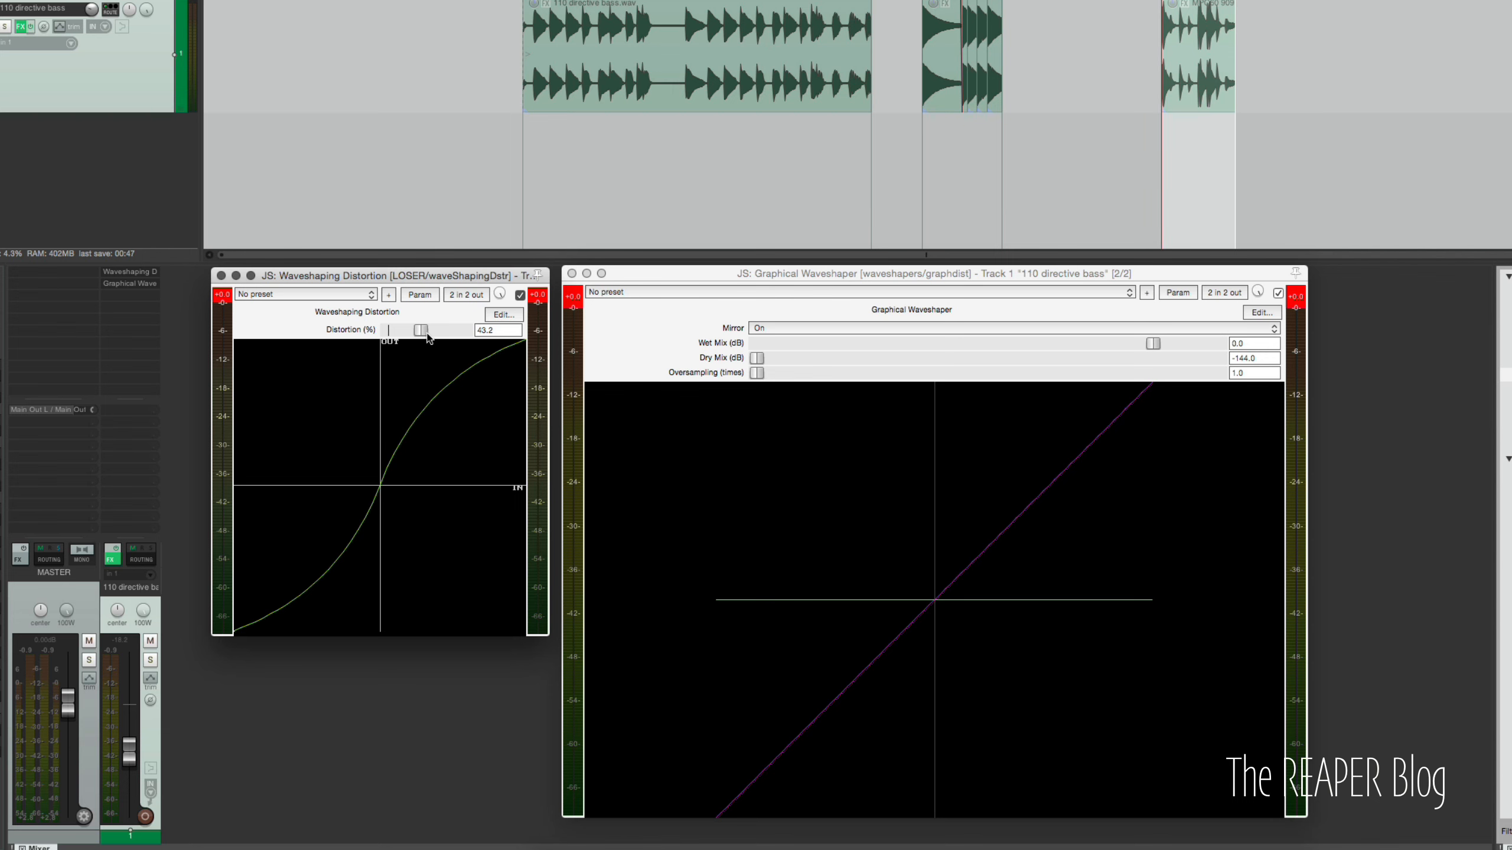
pyautogui.doubleClick(427, 332)
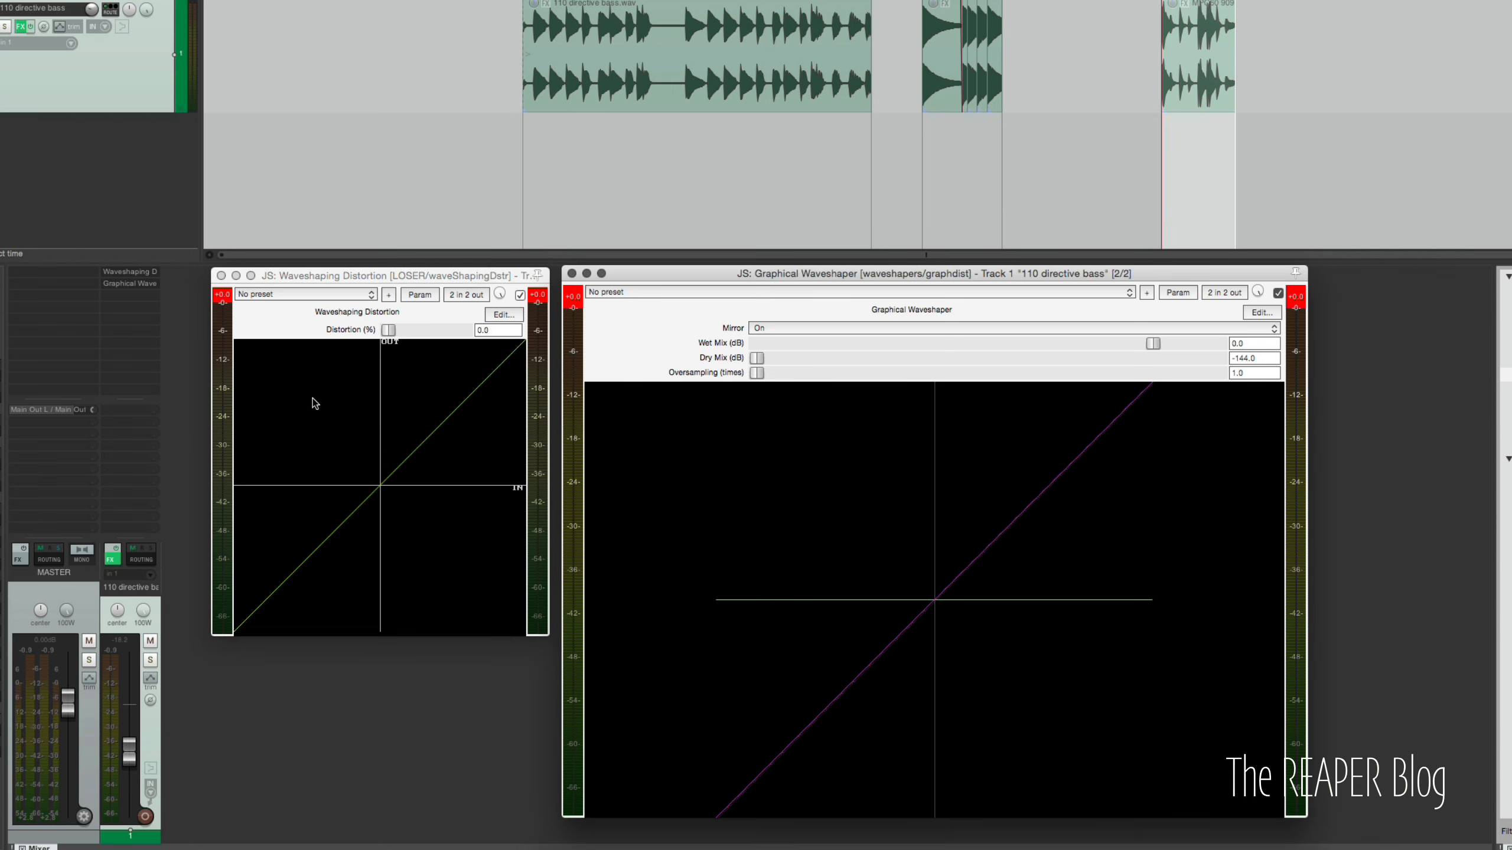
pyautogui.click(351, 405)
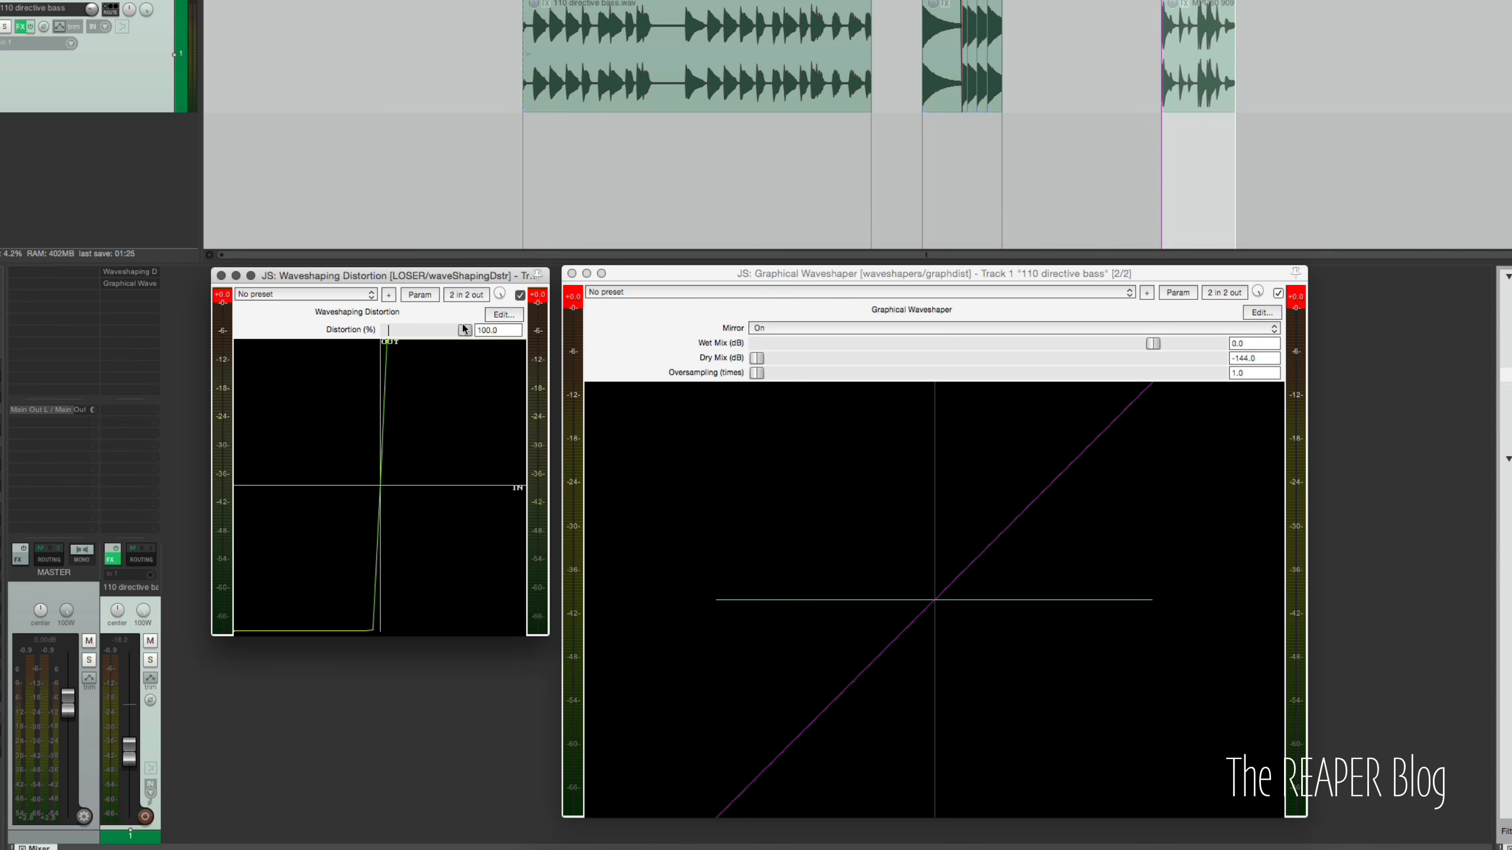
# - Play the first clip, the 110 directive bass, while drawing a jagged curve of peaks and dips in the Graphical Waveshaper
pyautogui.click(726, 274)
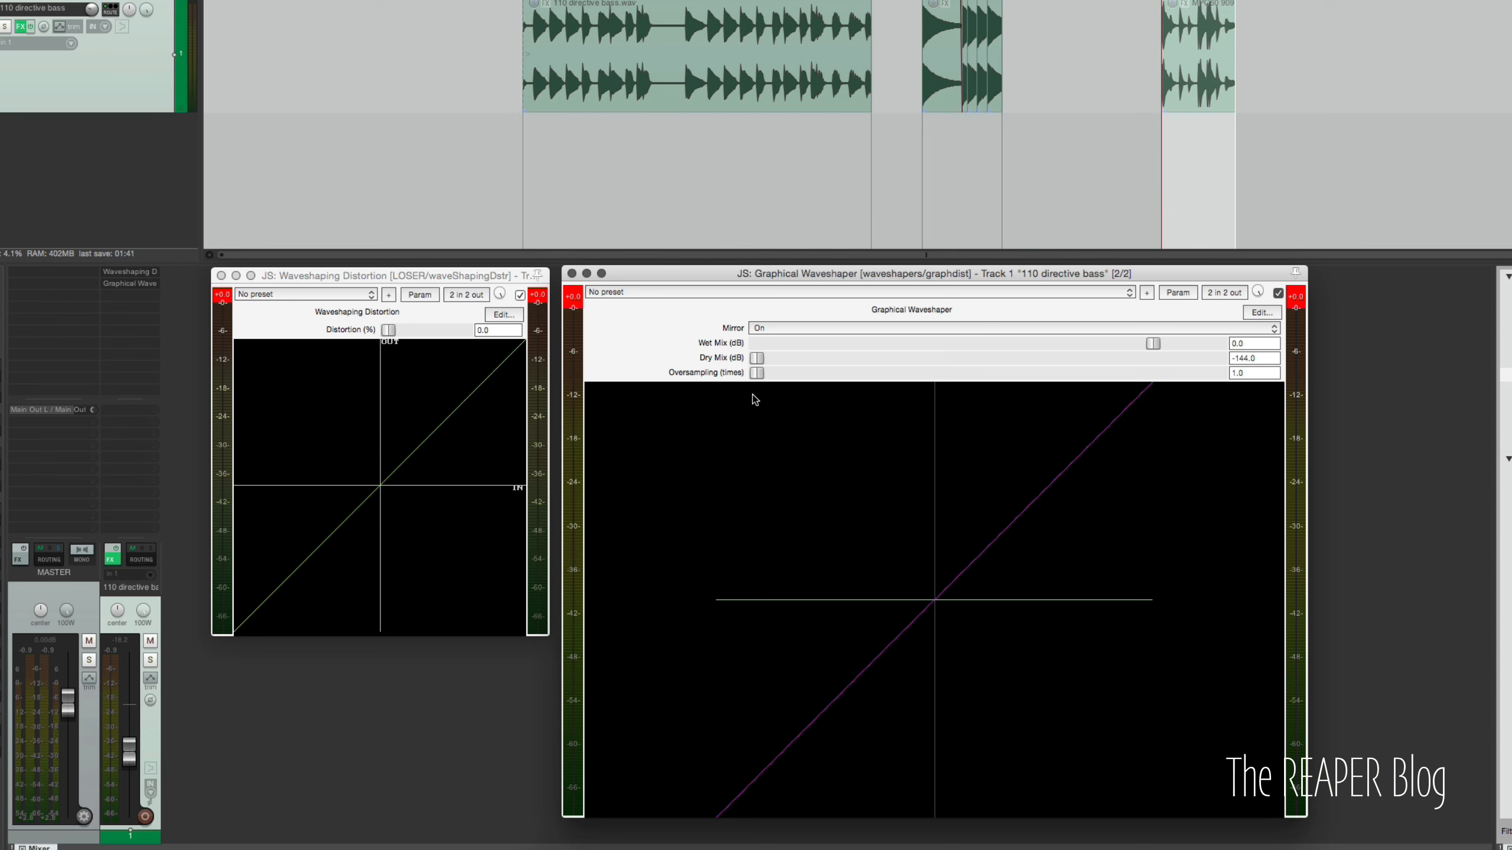
pyautogui.doubleClick(655, 1)
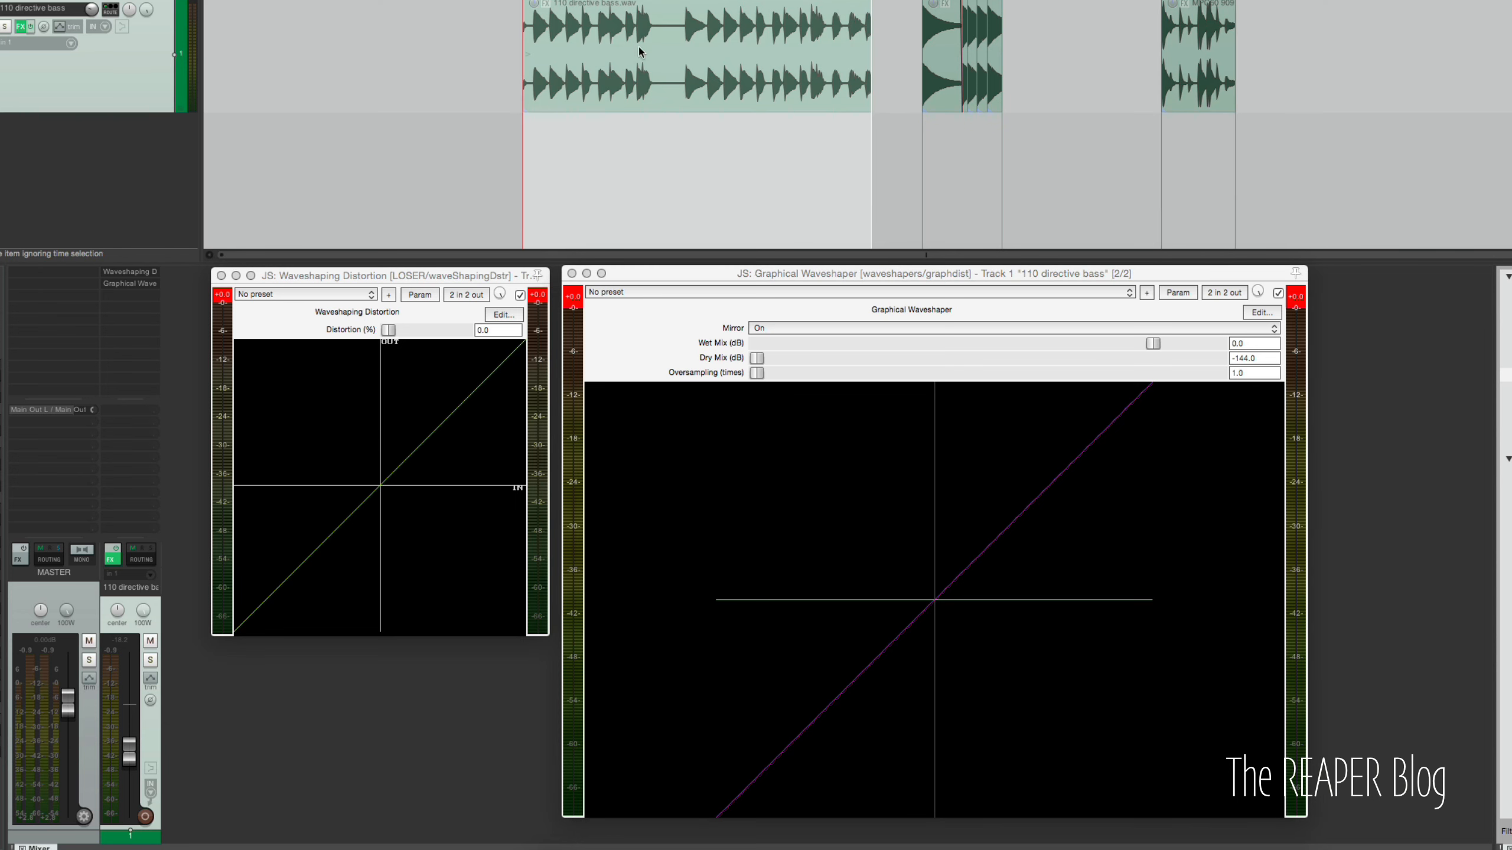
pyautogui.press('space')
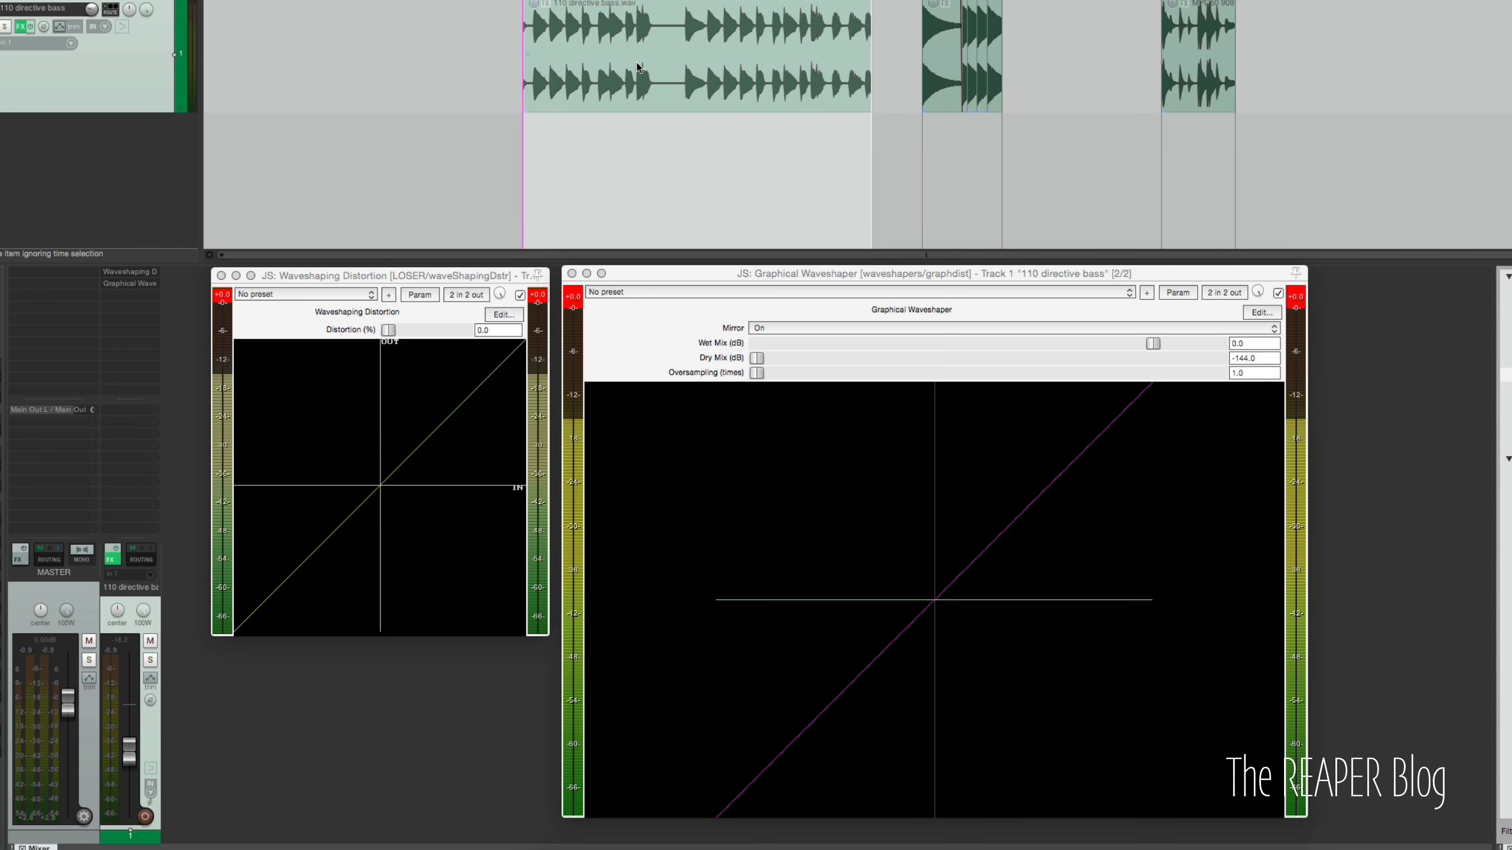
pyautogui.click(935, 597)
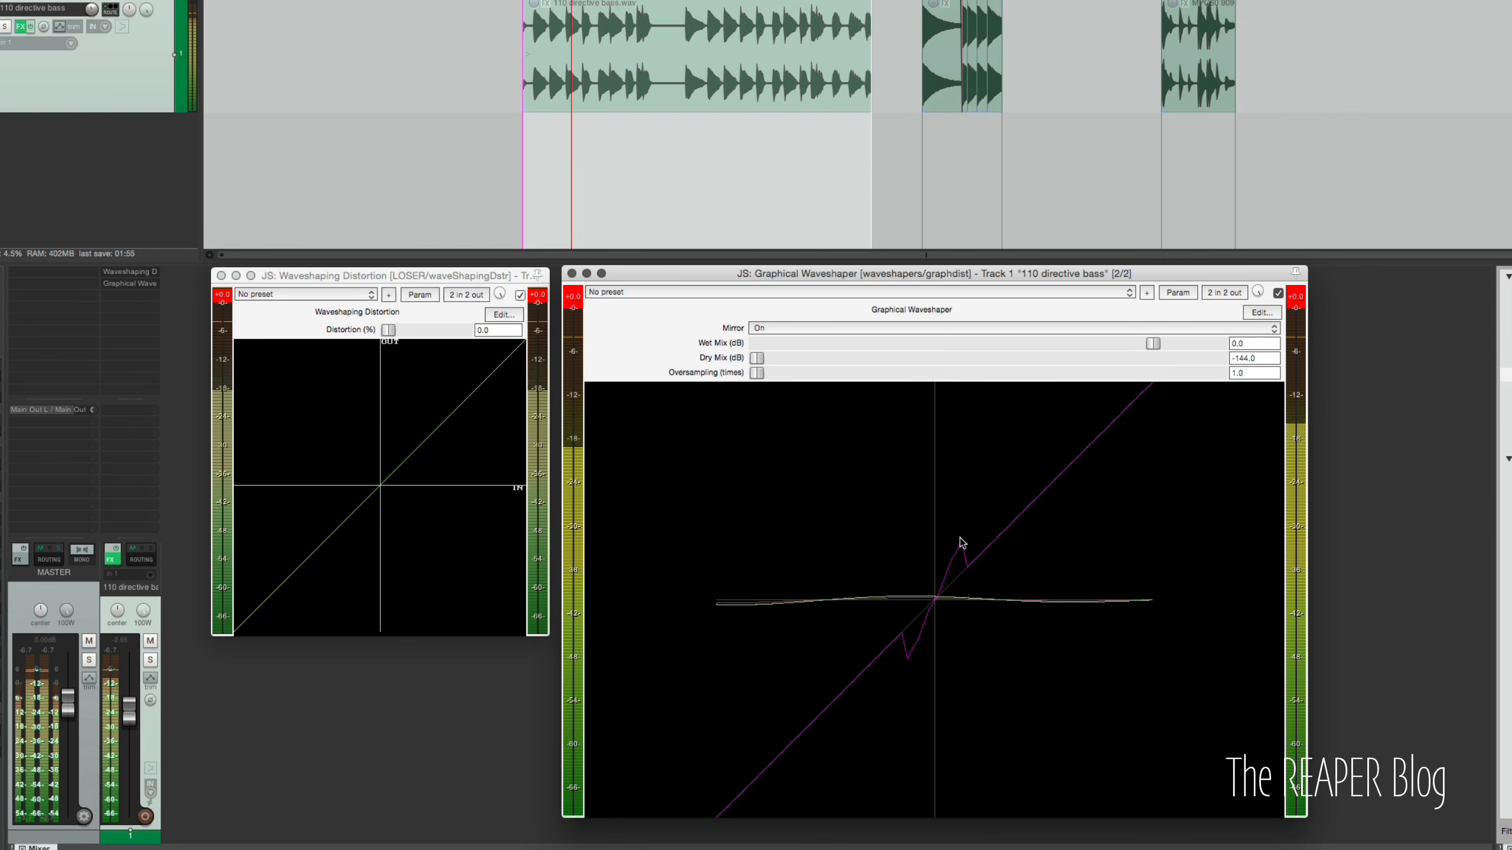
pyautogui.moveTo(970, 580); pyautogui.dragTo(988, 608)
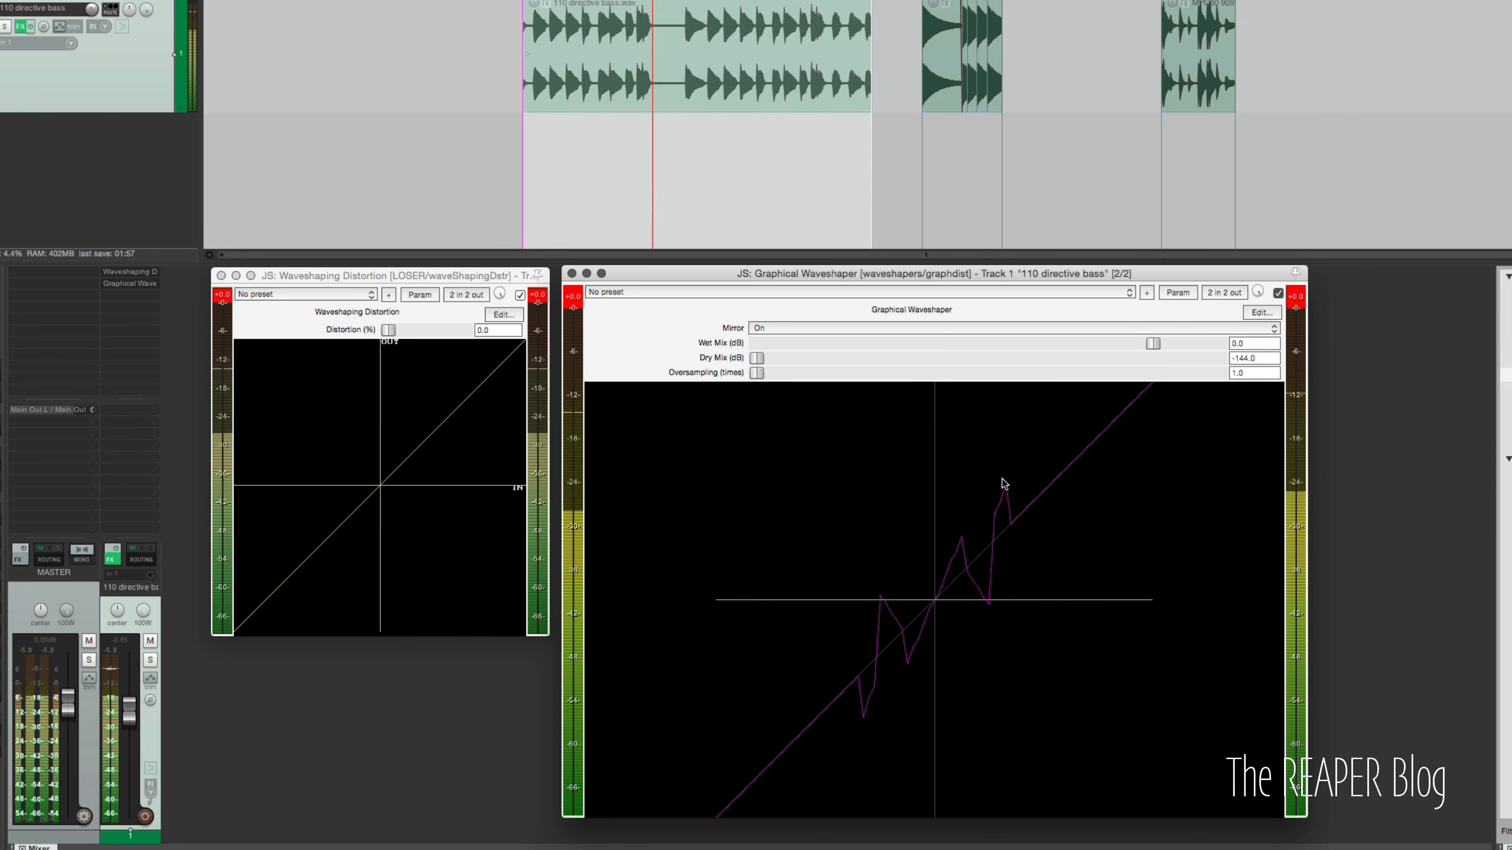
pyautogui.moveTo(1005, 483)
pyautogui.mouseDown()
pyautogui.moveTo(1029, 530)
pyautogui.moveTo(1057, 442)
pyautogui.moveTo(1147, 439)
pyautogui.moveTo(1188, 499)
pyautogui.mouseUp()
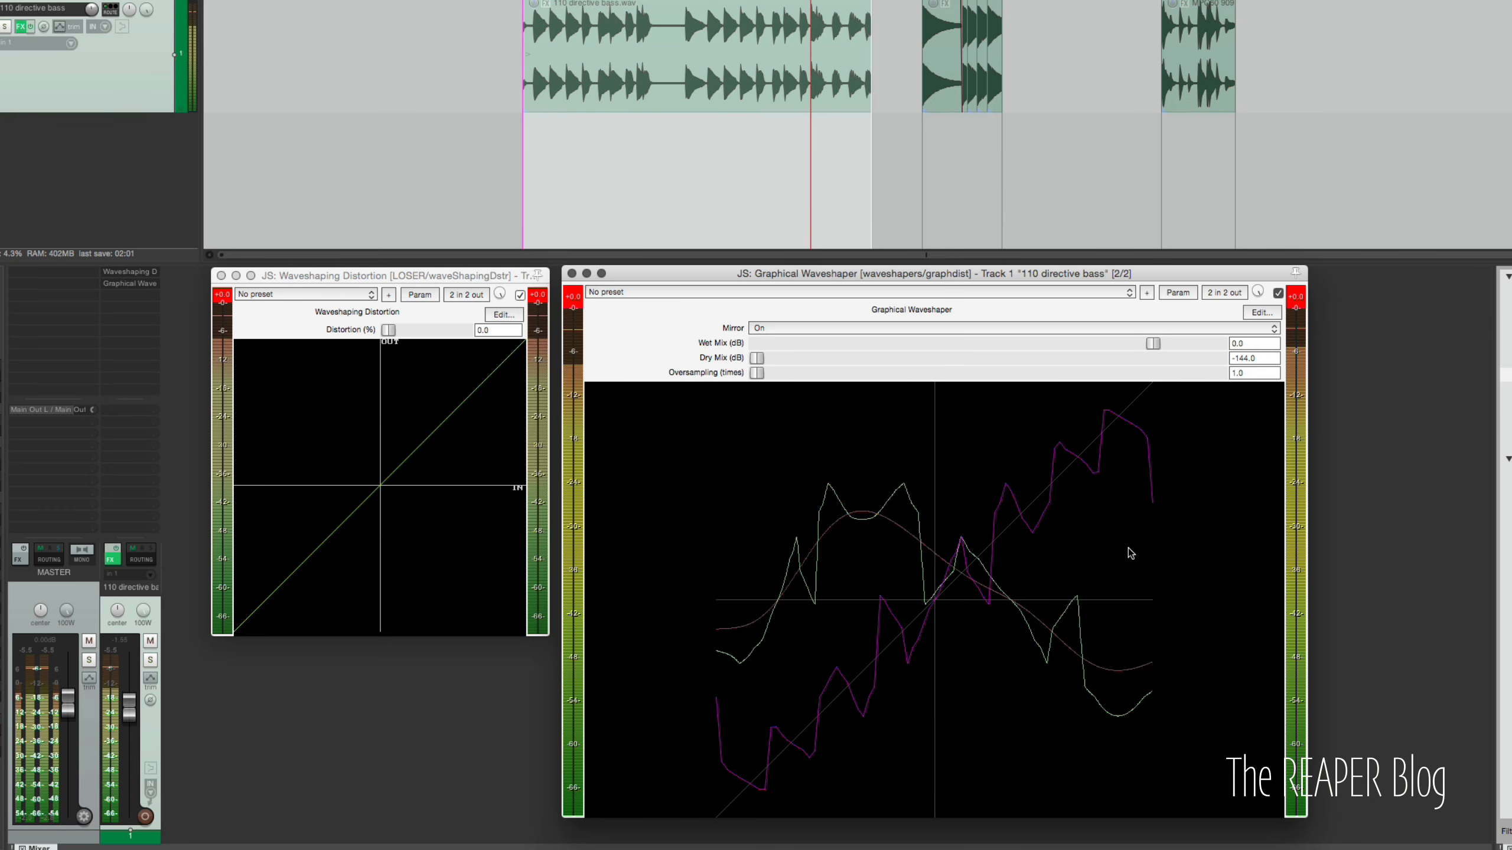
# - Redraw the waveshaper curve through taller spikes and flat plateaus into a steep central step falling toward the outer end
pyautogui.moveTo(945, 547)
pyautogui.mouseDown()
pyautogui.moveTo(948, 492)
pyautogui.moveTo(956, 541)
pyautogui.moveTo(871, 632)
pyautogui.moveTo(983, 713)
pyautogui.moveTo(976, 434)
pyautogui.moveTo(1019, 567)
pyautogui.moveTo(1066, 452)
pyautogui.moveTo(1110, 408)
pyautogui.mouseUp()
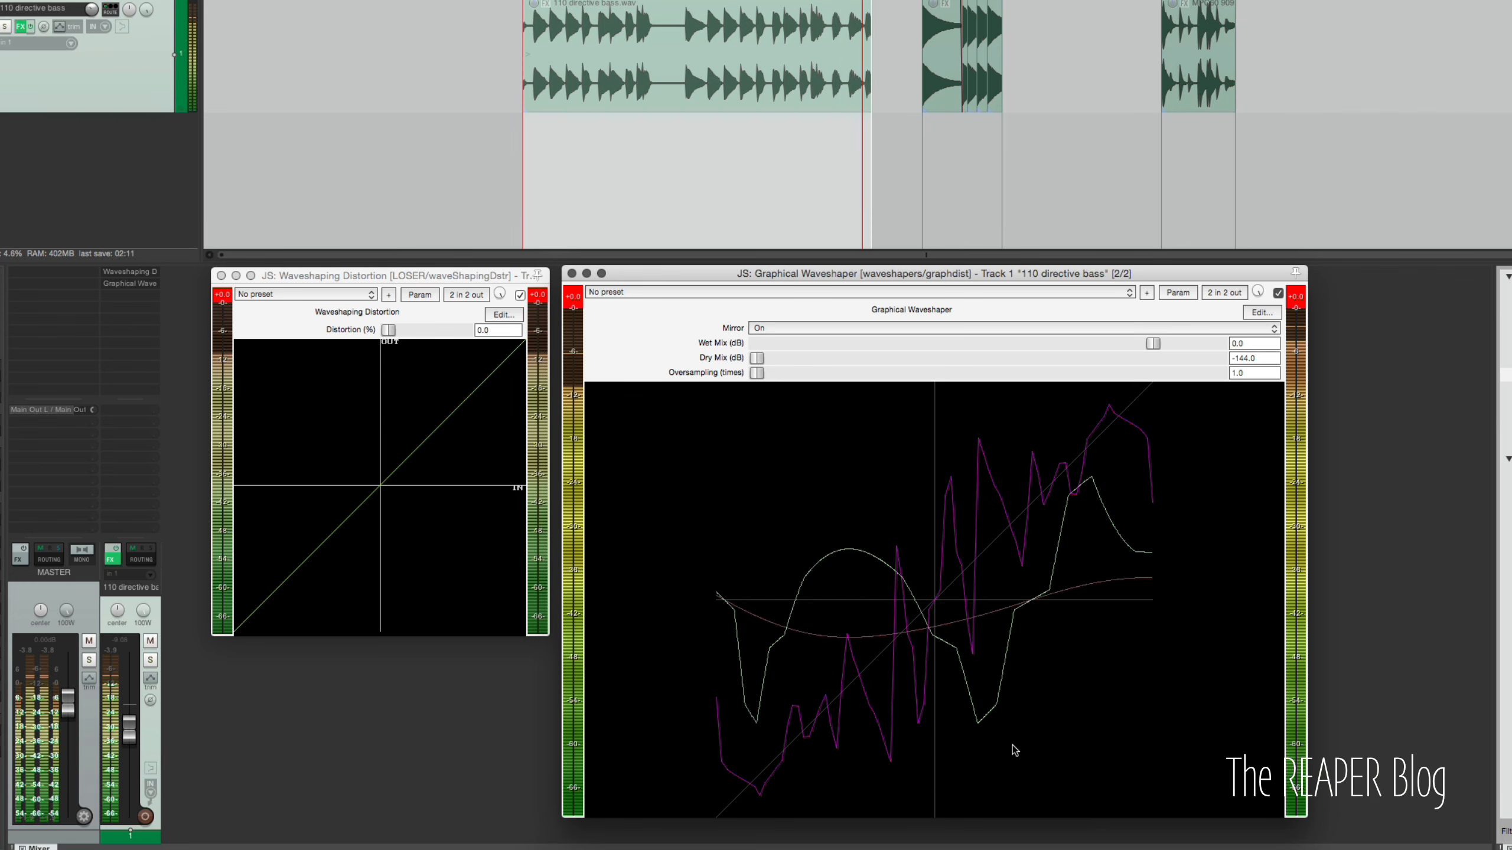
pyautogui.moveTo(958, 530)
pyautogui.mouseDown()
pyautogui.moveTo(1053, 512)
pyautogui.moveTo(1152, 519)
pyautogui.mouseUp()
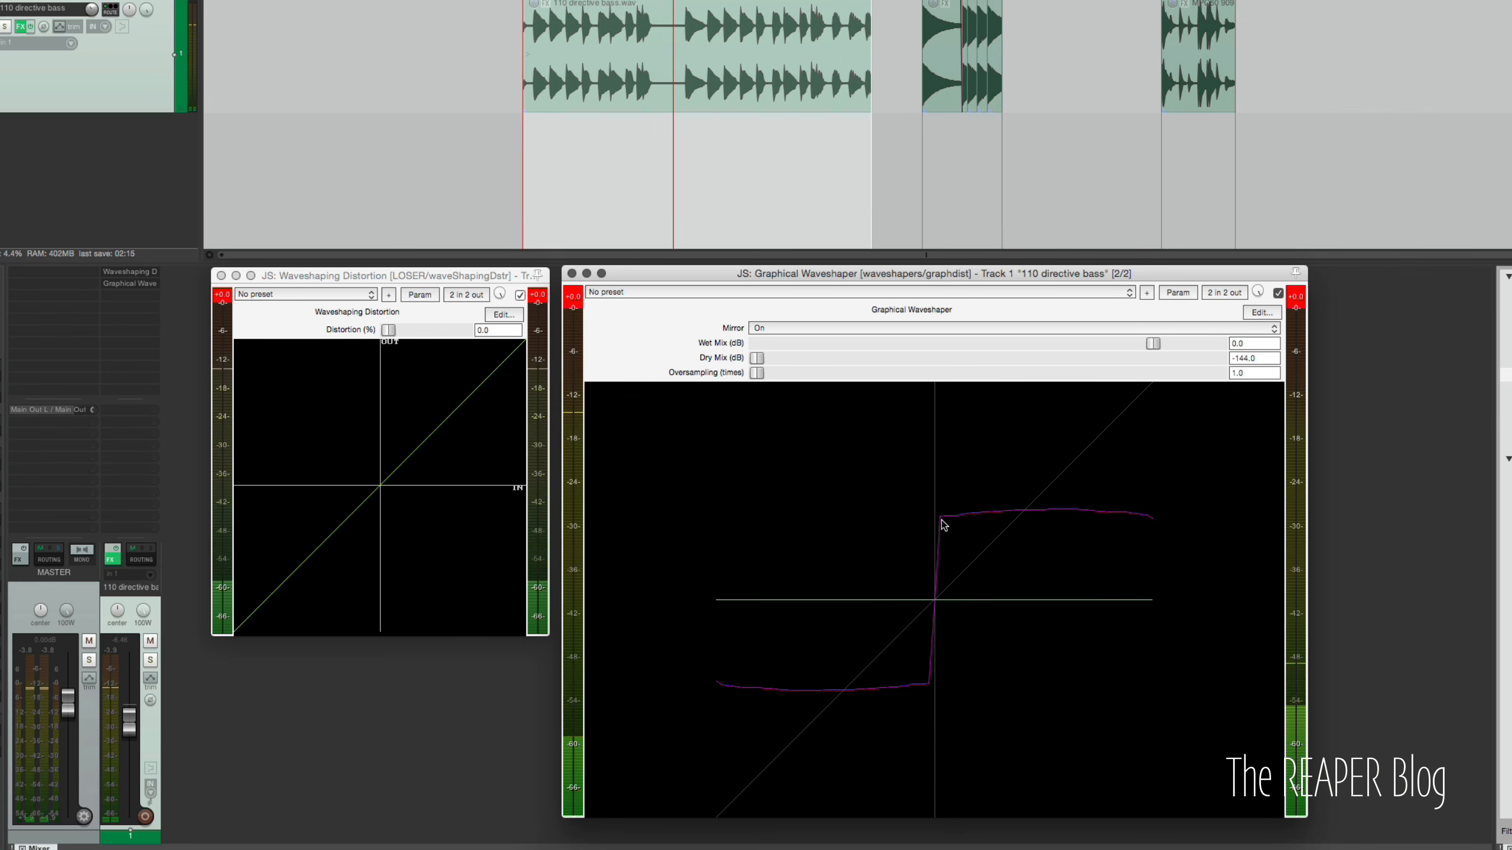
pyautogui.moveTo(941, 519)
pyautogui.mouseDown()
pyautogui.moveTo(955, 411)
pyautogui.moveTo(1154, 412)
pyautogui.moveTo(979, 422)
pyautogui.moveTo(1002, 409)
pyautogui.moveTo(1029, 692)
pyautogui.moveTo(1010, 722)
pyautogui.moveTo(901, 630)
pyautogui.moveTo(976, 587)
pyautogui.moveTo(939, 546)
pyautogui.moveTo(1161, 718)
pyautogui.moveTo(941, 550)
pyautogui.moveTo(935, 494)
pyautogui.moveTo(1100, 639)
pyautogui.moveTo(1205, 640)
pyautogui.mouseUp()
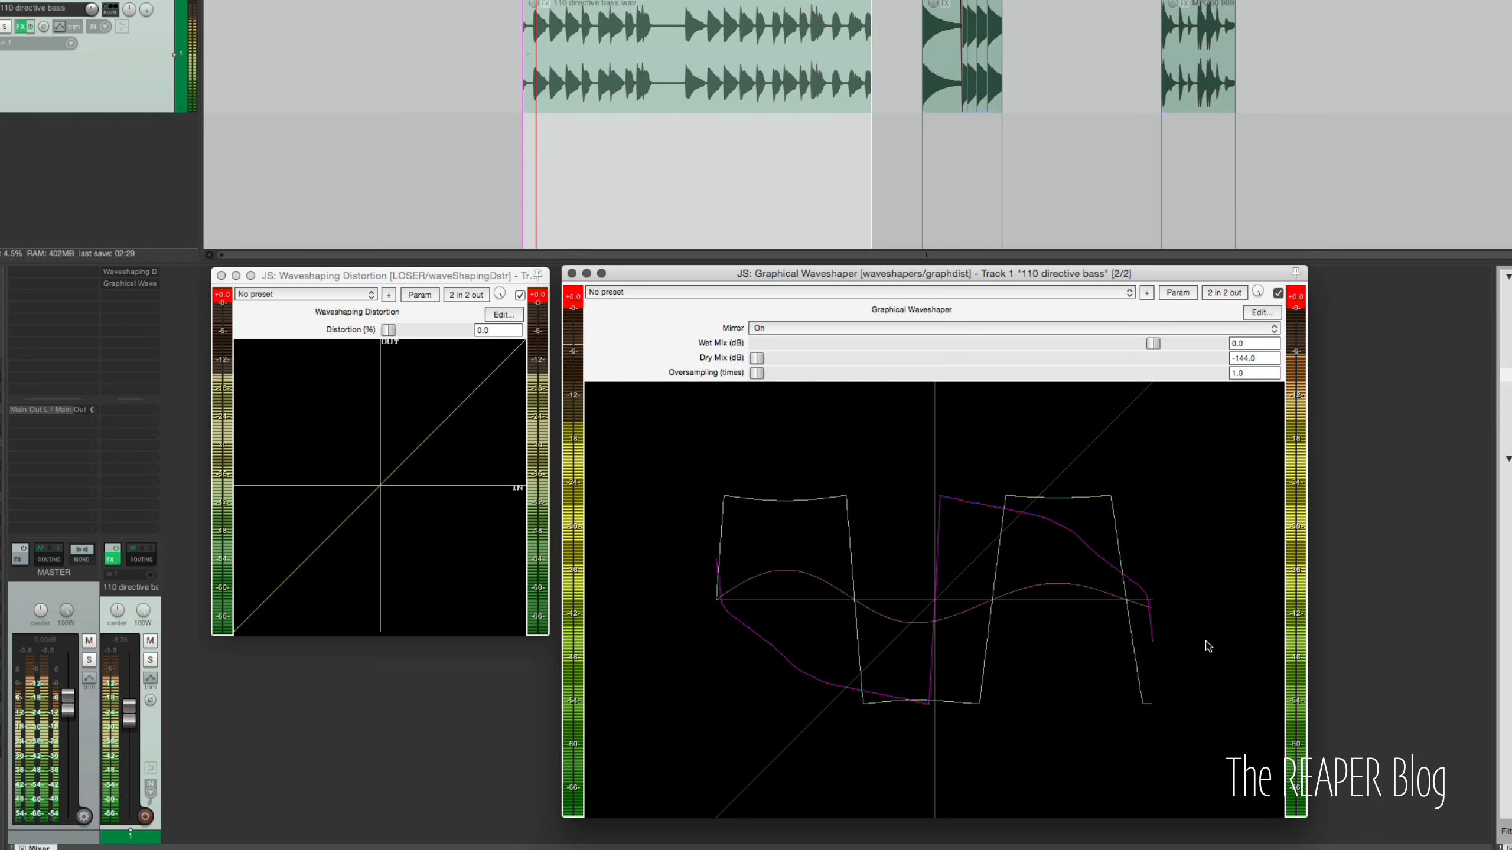
# - Stop playback and reset the Graphical Waveshaper to its factory default
pyautogui.press('space')
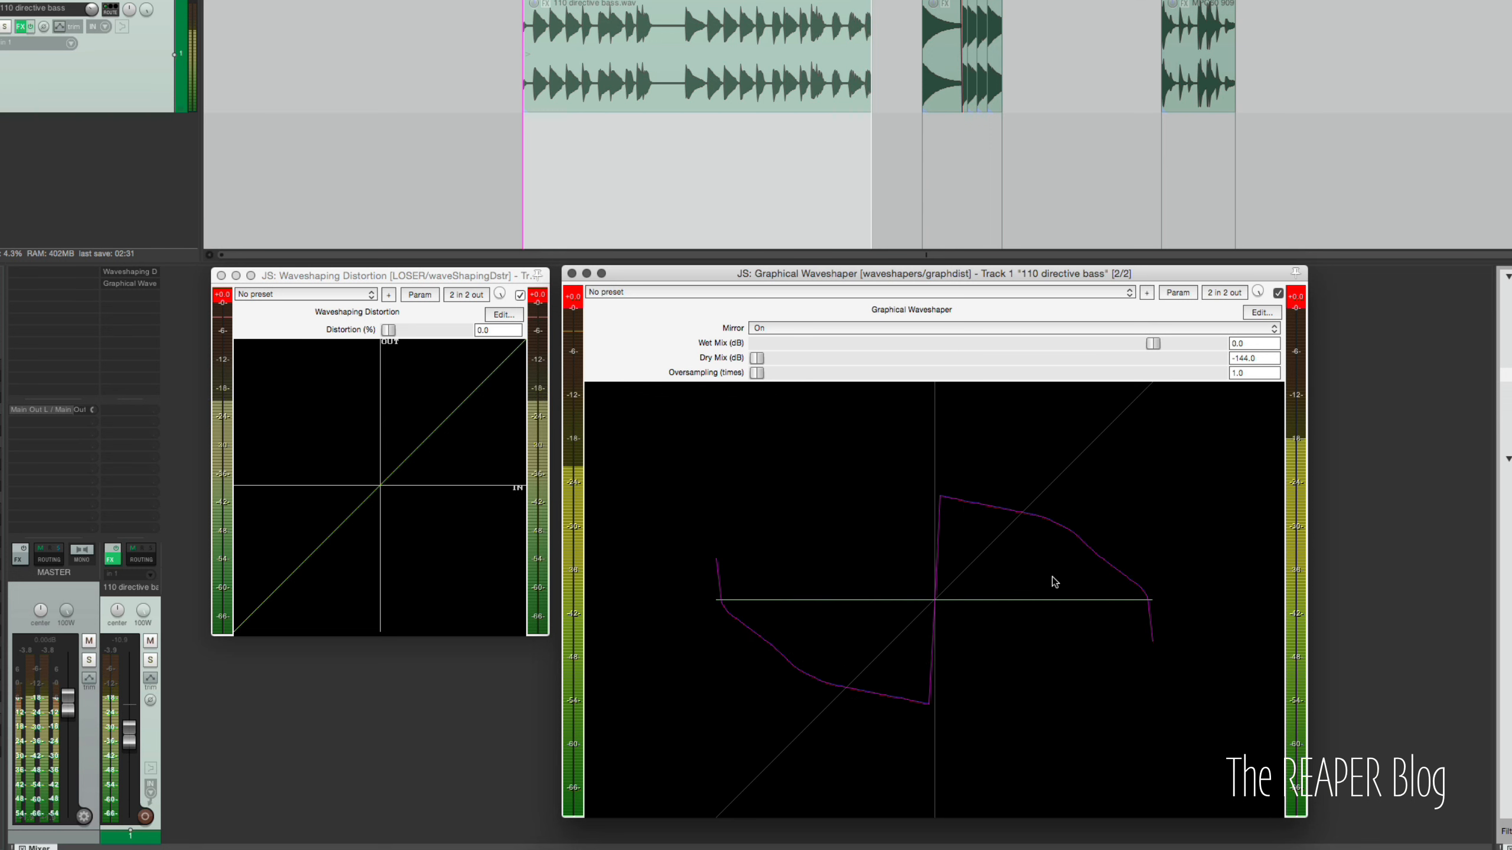
pyautogui.click(638, 293)
pyautogui.click(637, 278)
# - Play the second clip while drawing sharp peaks and dips in the Graphical Waveshaper, and redraw them as an inverted, descending curve
pyautogui.doubleClick(946, 1)
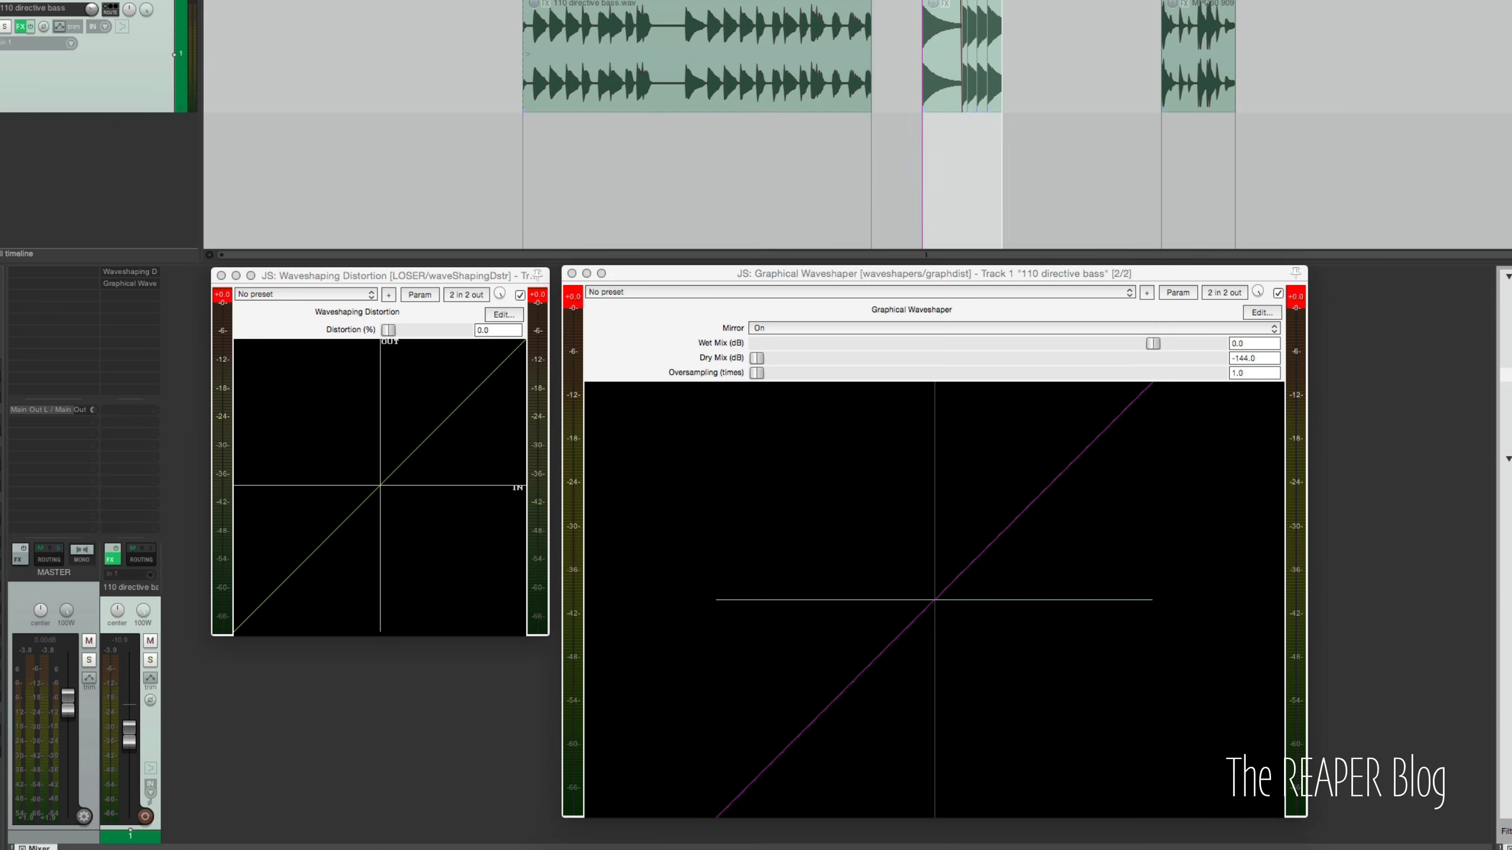
pyautogui.press('space')
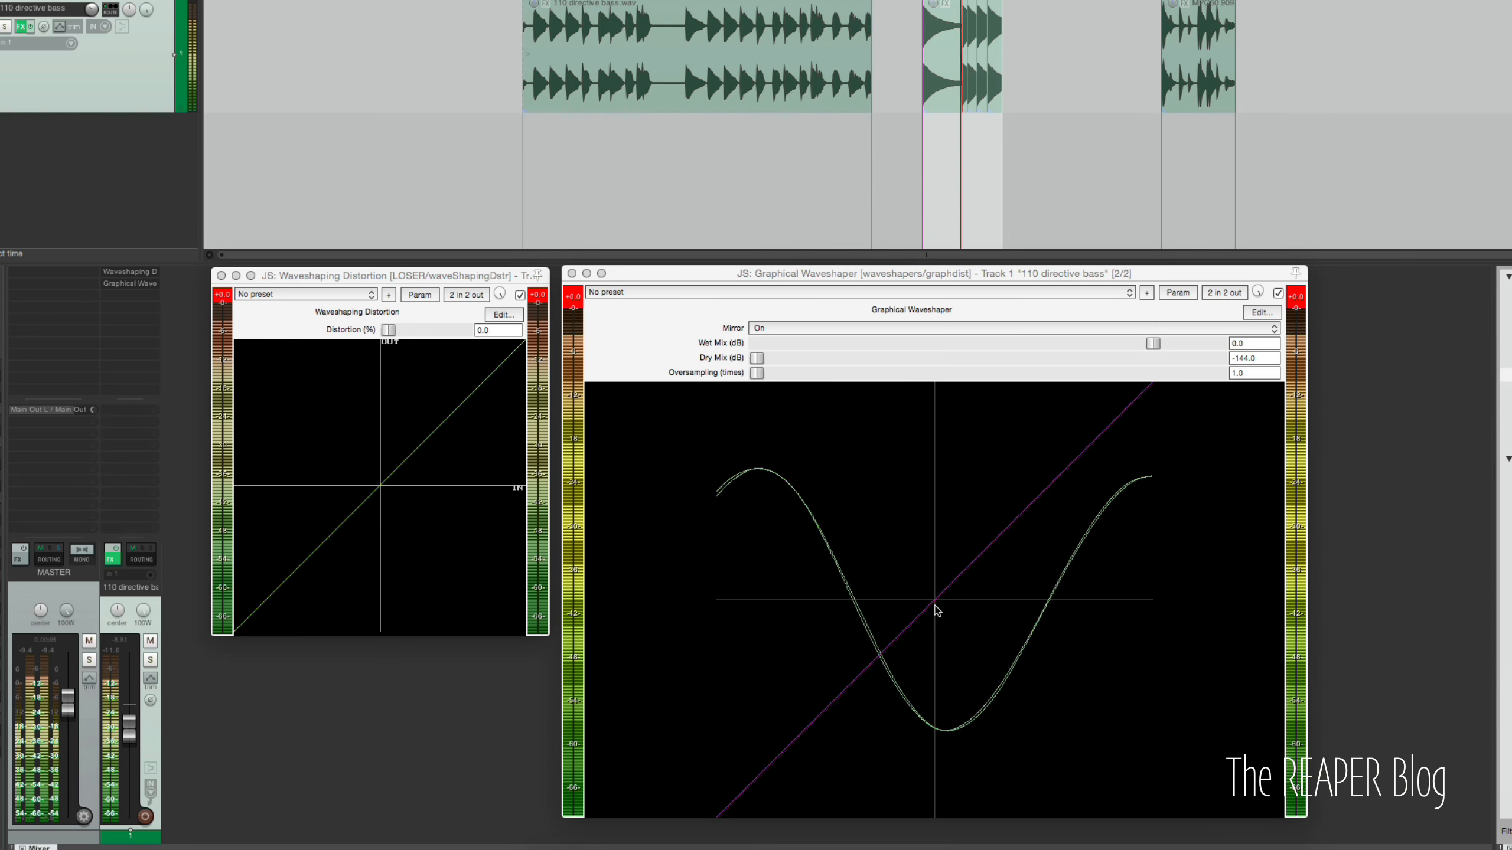
pyautogui.moveTo(935, 611); pyautogui.dragTo(938, 489)
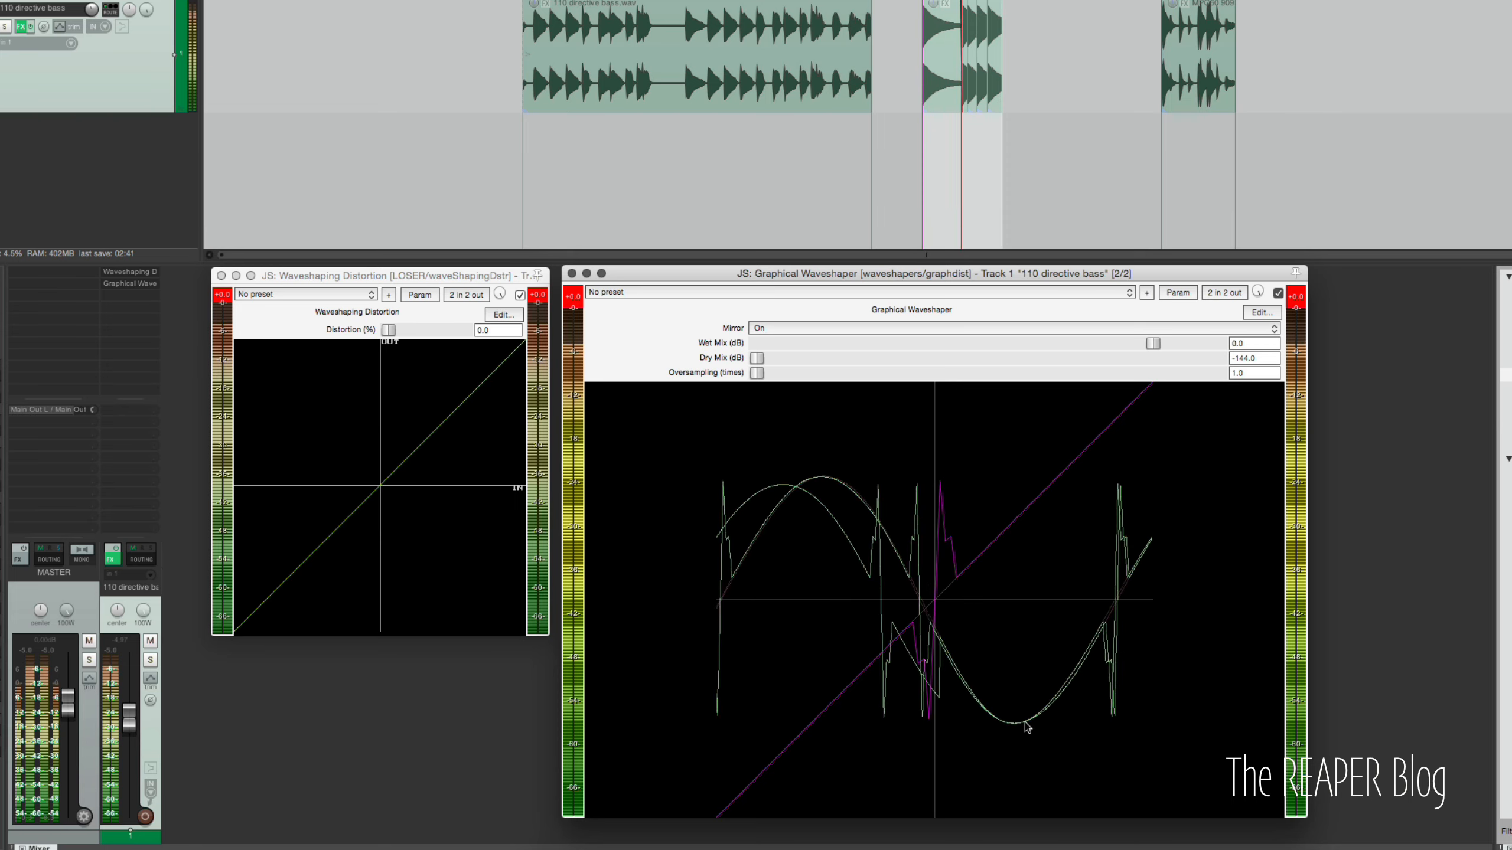
pyautogui.moveTo(978, 550); pyautogui.dragTo(1016, 623)
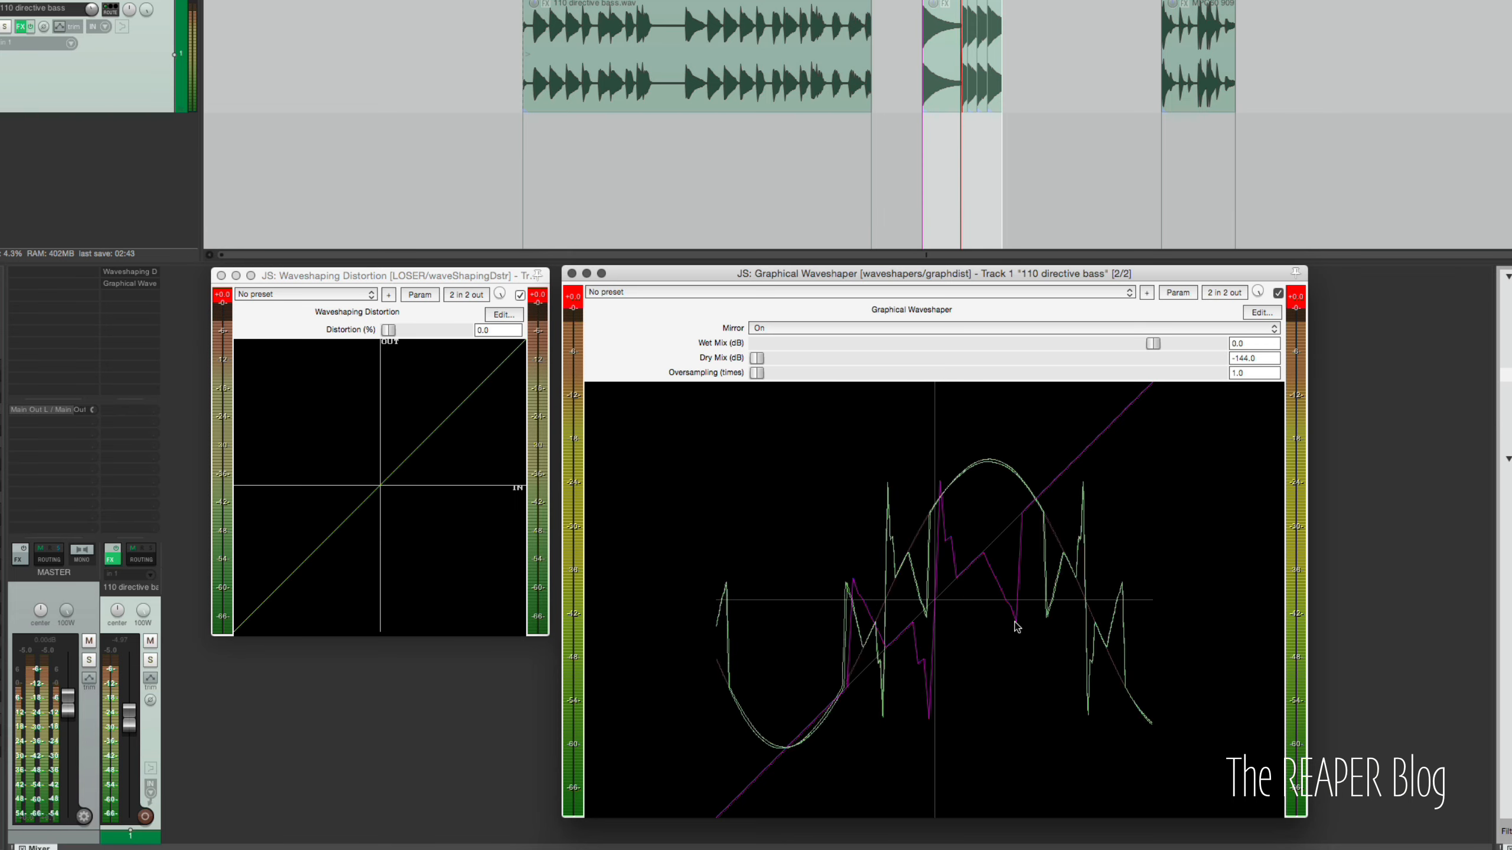
pyautogui.moveTo(975, 572); pyautogui.dragTo(983, 625)
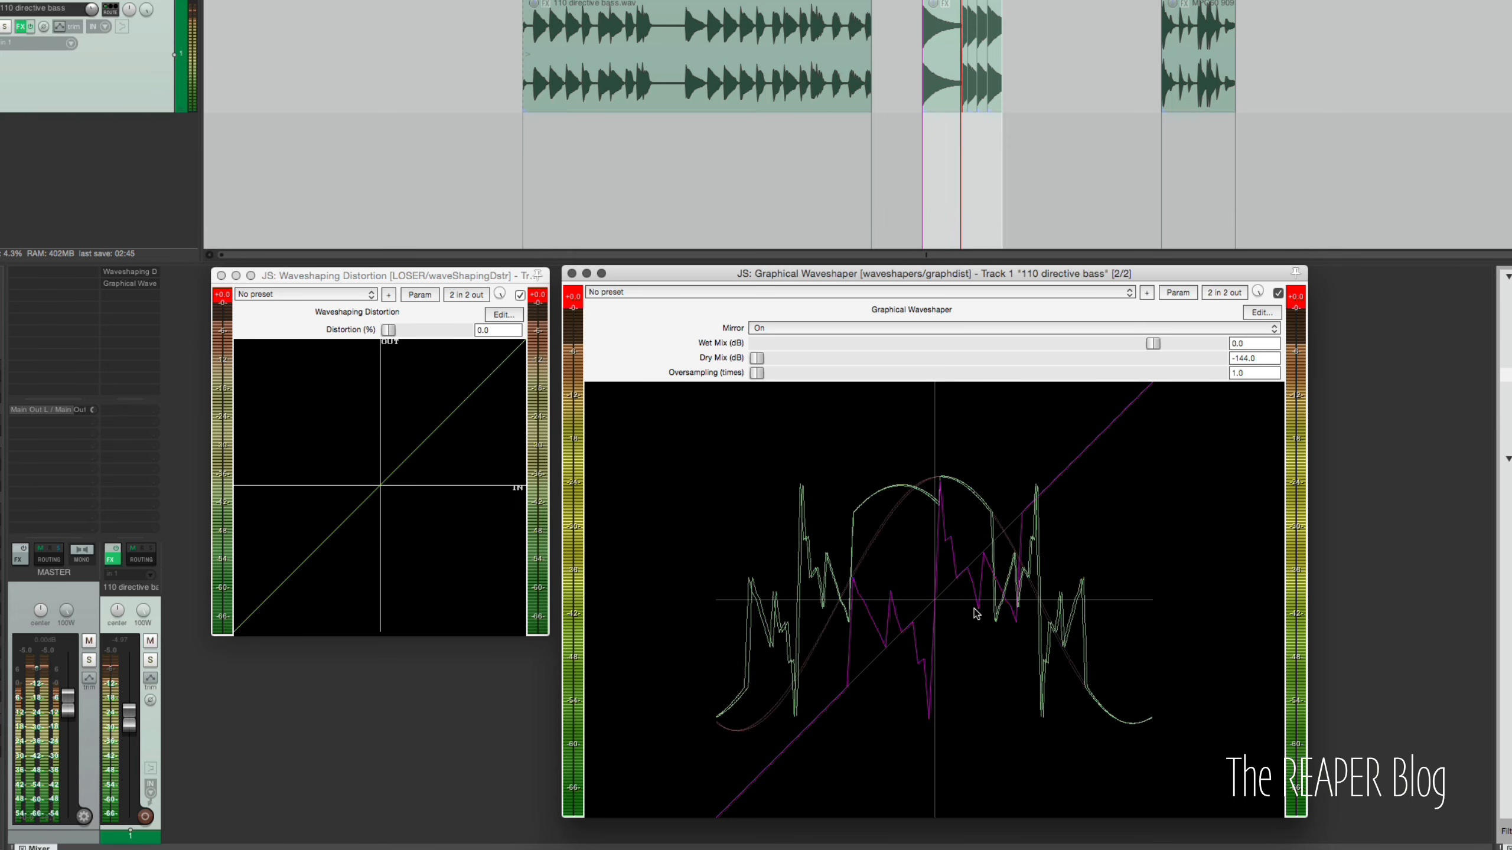
pyautogui.click(1044, 478)
pyautogui.moveTo(1038, 458)
pyautogui.mouseDown()
pyautogui.moveTo(1046, 420)
pyautogui.moveTo(1065, 412)
pyautogui.moveTo(1117, 476)
pyautogui.moveTo(1133, 539)
pyautogui.mouseUp()
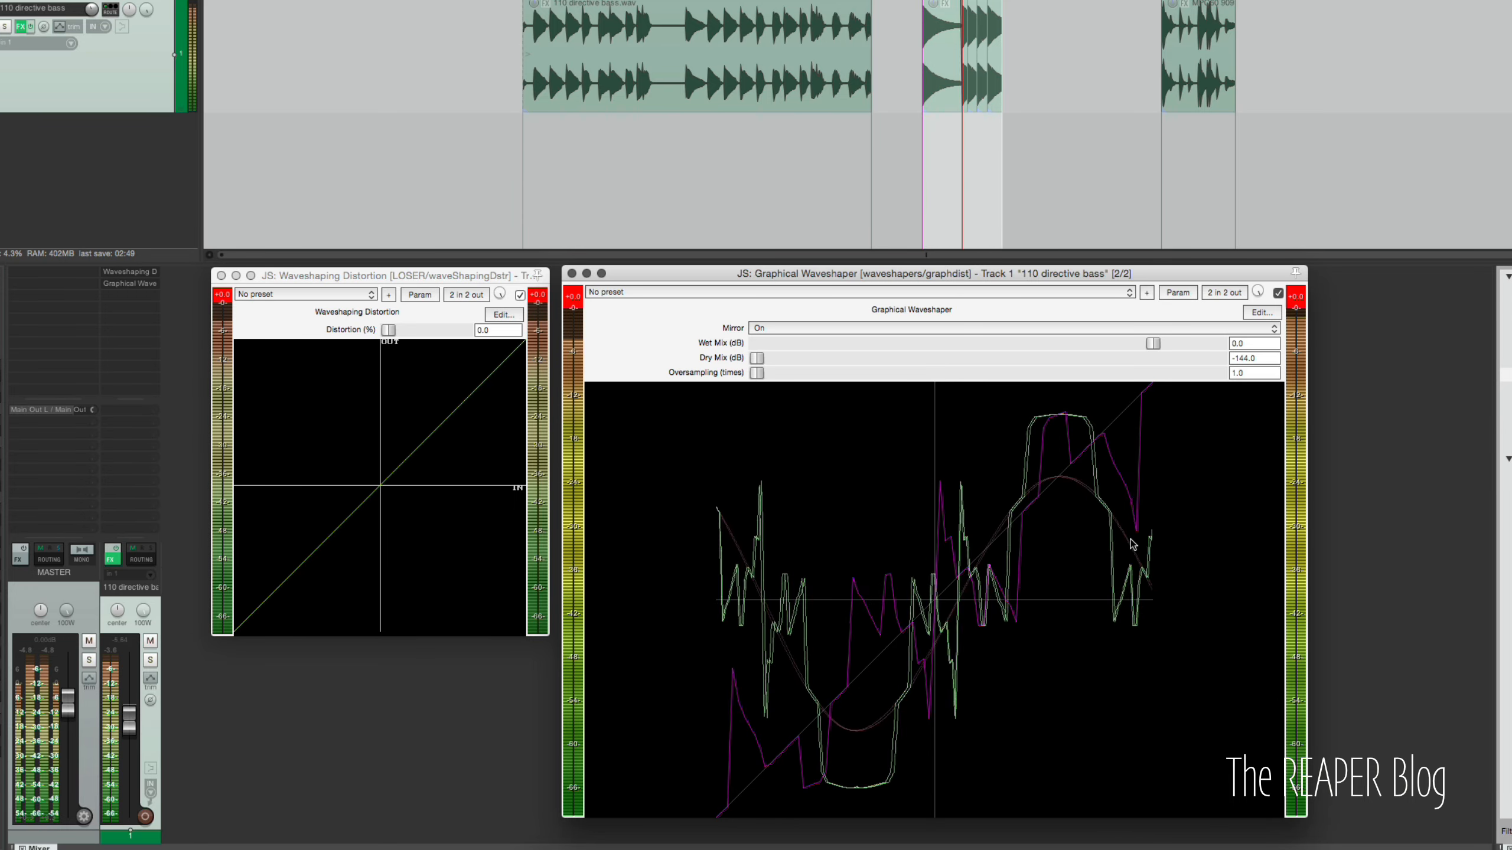
pyautogui.moveTo(1032, 498)
pyautogui.mouseDown()
pyautogui.moveTo(1074, 561)
pyautogui.moveTo(1039, 476)
pyautogui.moveTo(968, 578)
pyautogui.moveTo(952, 506)
pyautogui.moveTo(906, 513)
pyautogui.moveTo(910, 568)
pyautogui.moveTo(919, 472)
pyautogui.moveTo(853, 492)
pyautogui.moveTo(870, 482)
pyautogui.moveTo(675, 474)
pyautogui.moveTo(981, 701)
pyautogui.moveTo(947, 728)
pyautogui.mouseUp()
pyautogui.moveTo(953, 600)
pyautogui.mouseDown()
pyautogui.moveTo(1009, 636)
pyautogui.moveTo(1175, 821)
pyautogui.mouseUp()
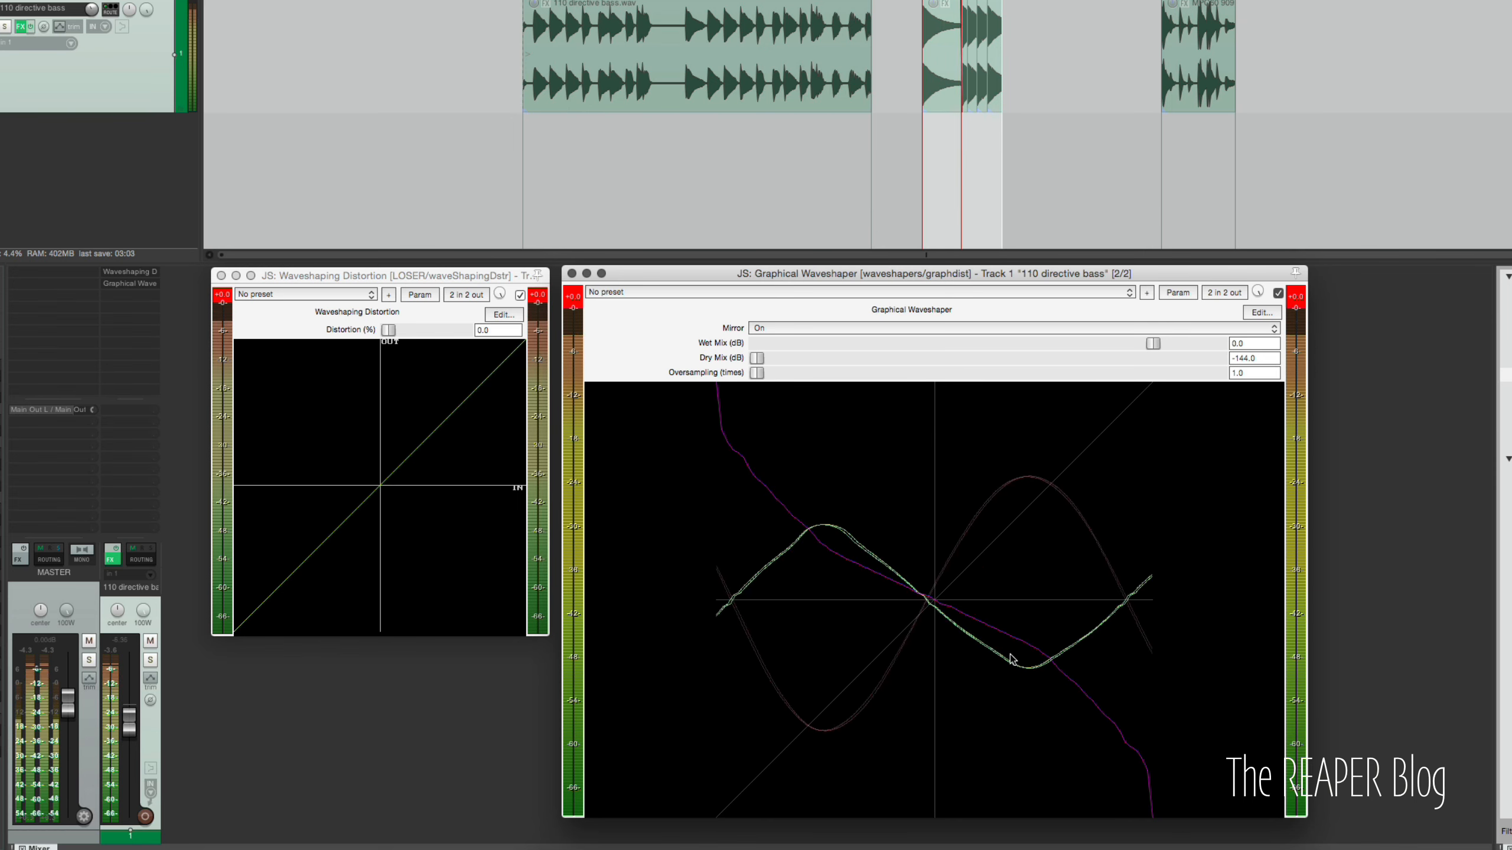
# - Stop playback and restore the Graphical Waveshaper's factory default curve
pyautogui.press('space')
pyautogui.click(653, 293)
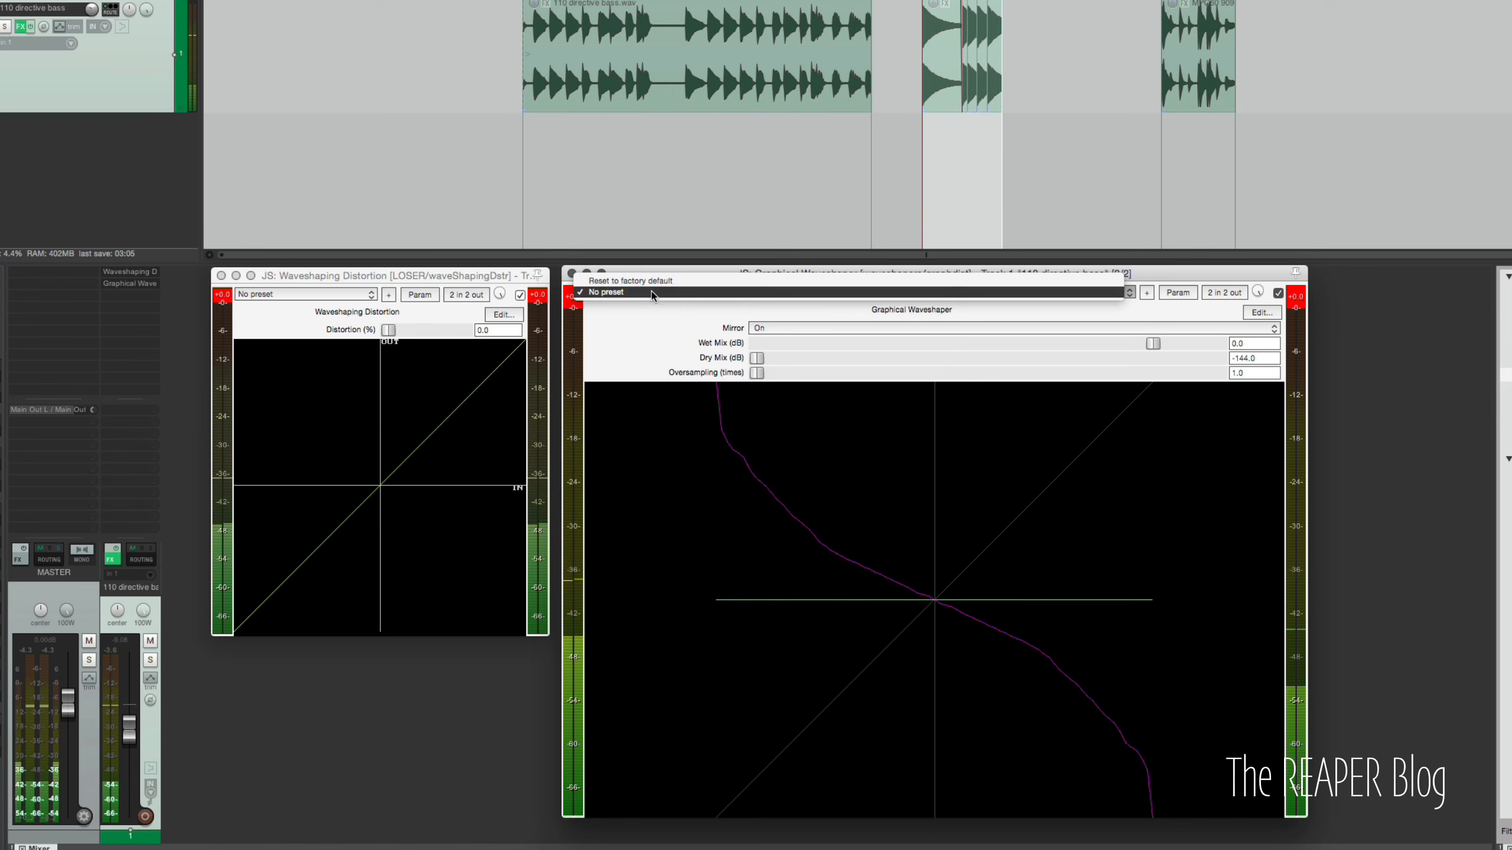
pyautogui.click(657, 278)
# - Play the third clip while drawing an irregular waveshaper curve with a stepped, inverted section around the centre
pyautogui.doubleClick(1182, 1)
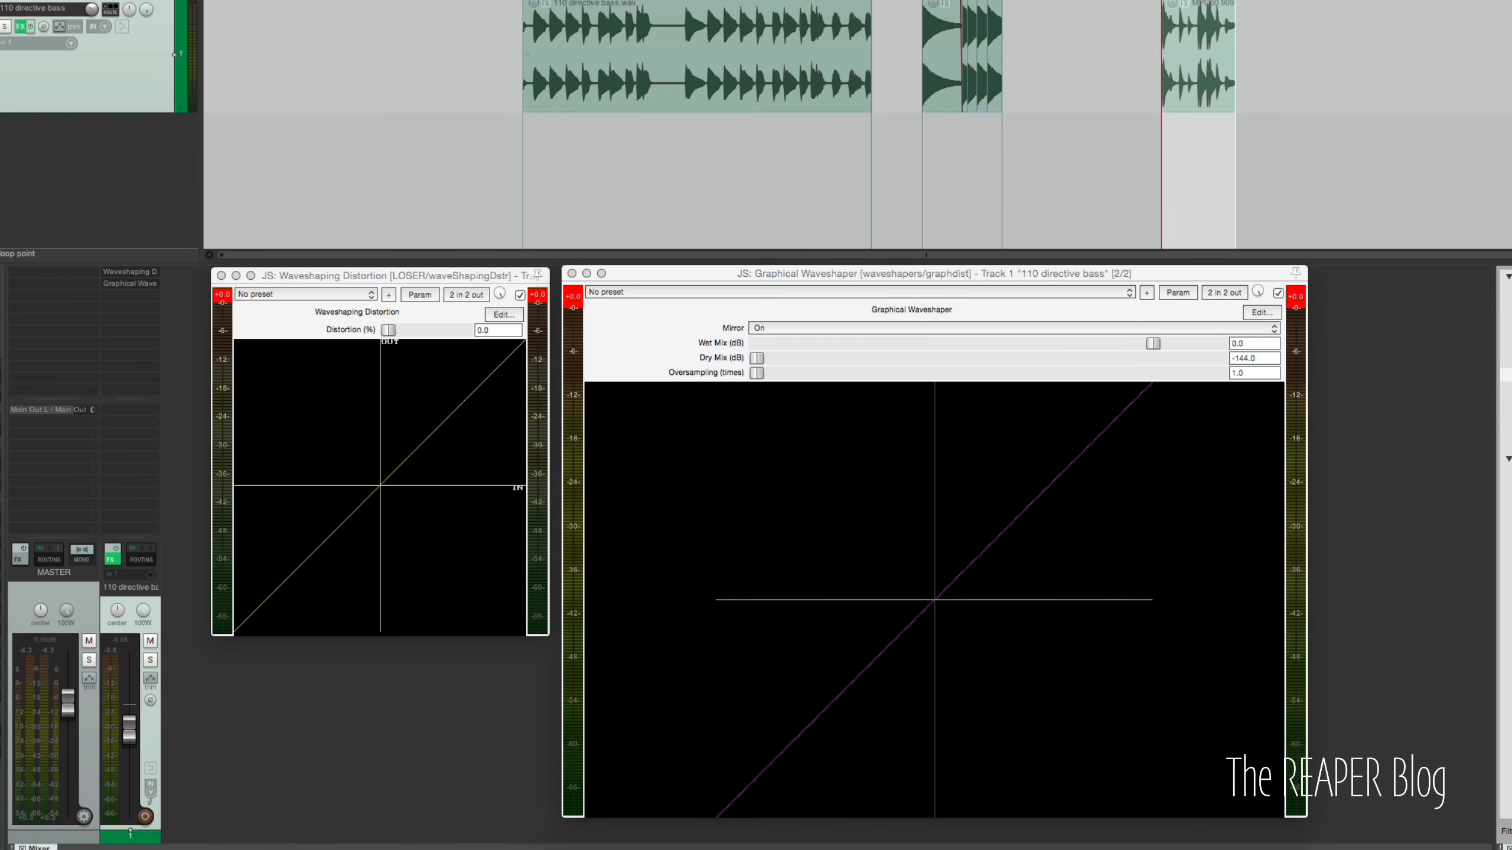
pyautogui.press('space')
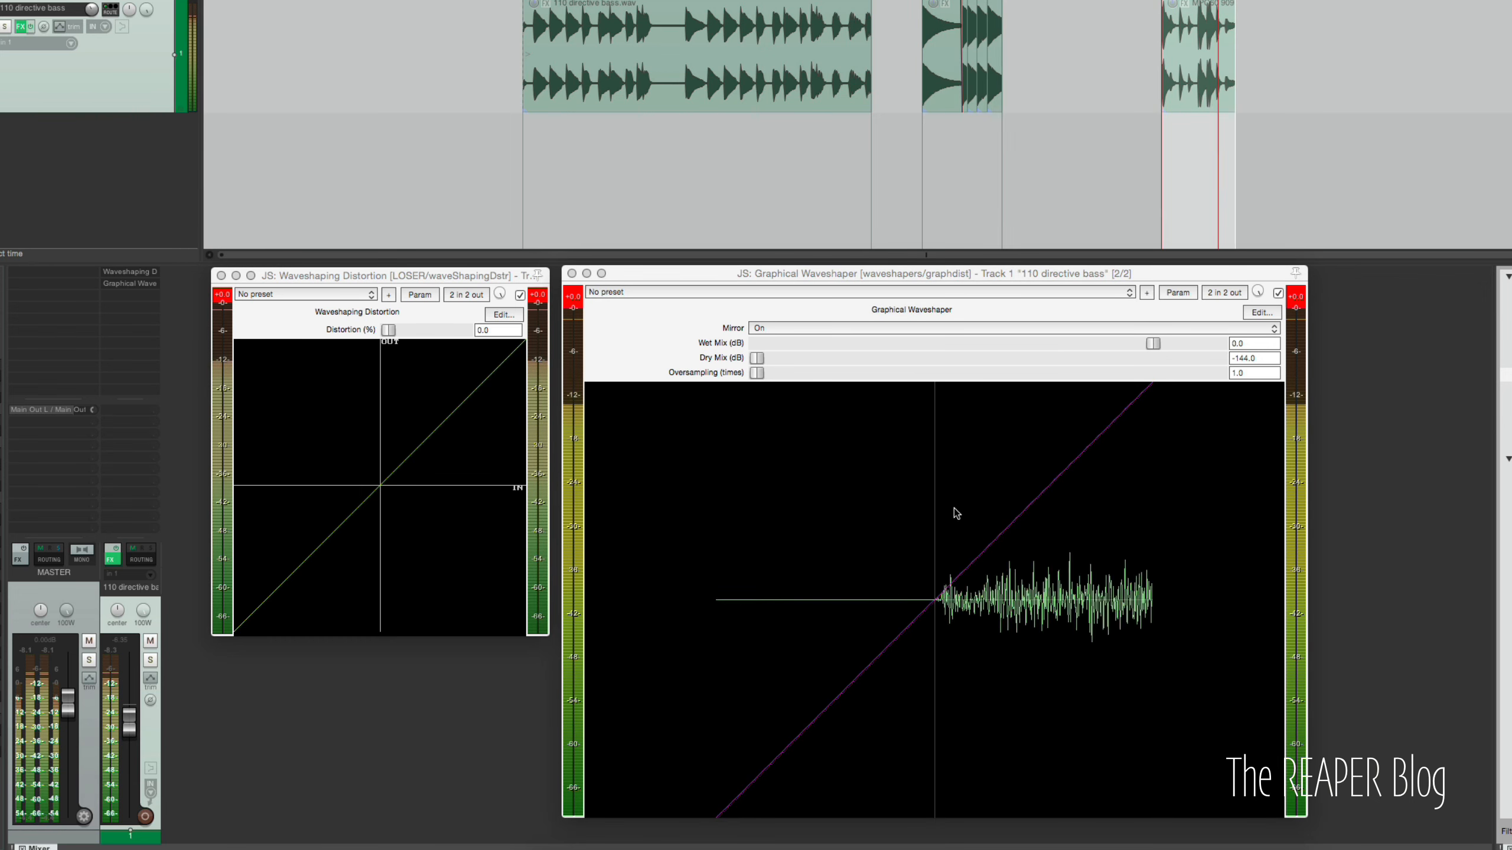
pyautogui.moveTo(940, 594)
pyautogui.mouseDown()
pyautogui.moveTo(942, 537)
pyautogui.moveTo(955, 598)
pyautogui.moveTo(976, 554)
pyautogui.moveTo(968, 500)
pyautogui.moveTo(955, 500)
pyautogui.moveTo(1015, 512)
pyautogui.moveTo(1036, 495)
pyautogui.moveTo(1039, 608)
pyautogui.moveTo(1059, 580)
pyautogui.moveTo(1065, 450)
pyautogui.moveTo(1087, 438)
pyautogui.mouseUp()
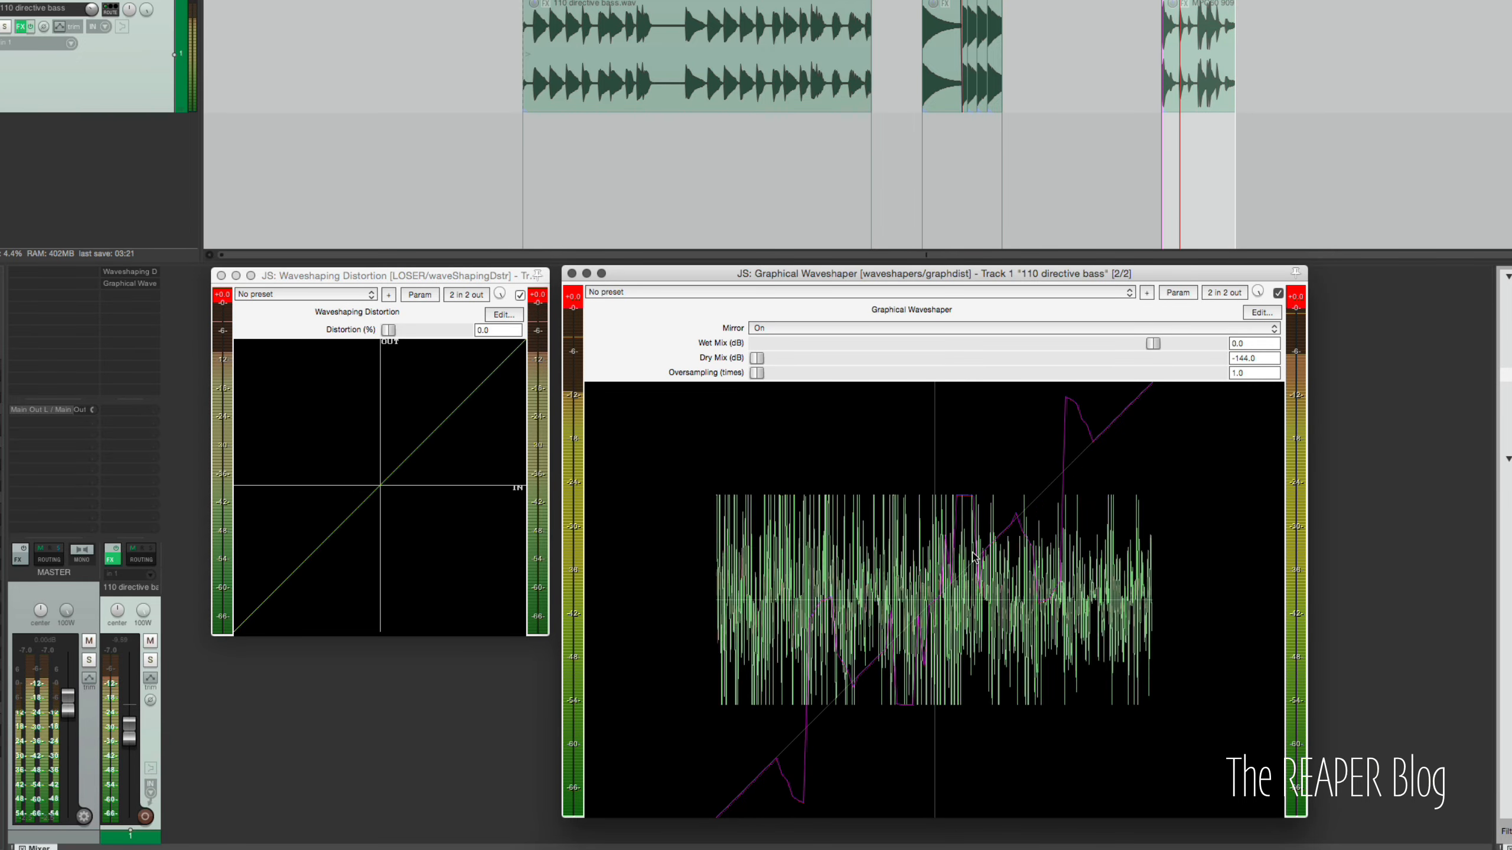
pyautogui.moveTo(989, 547); pyautogui.dragTo(910, 536)
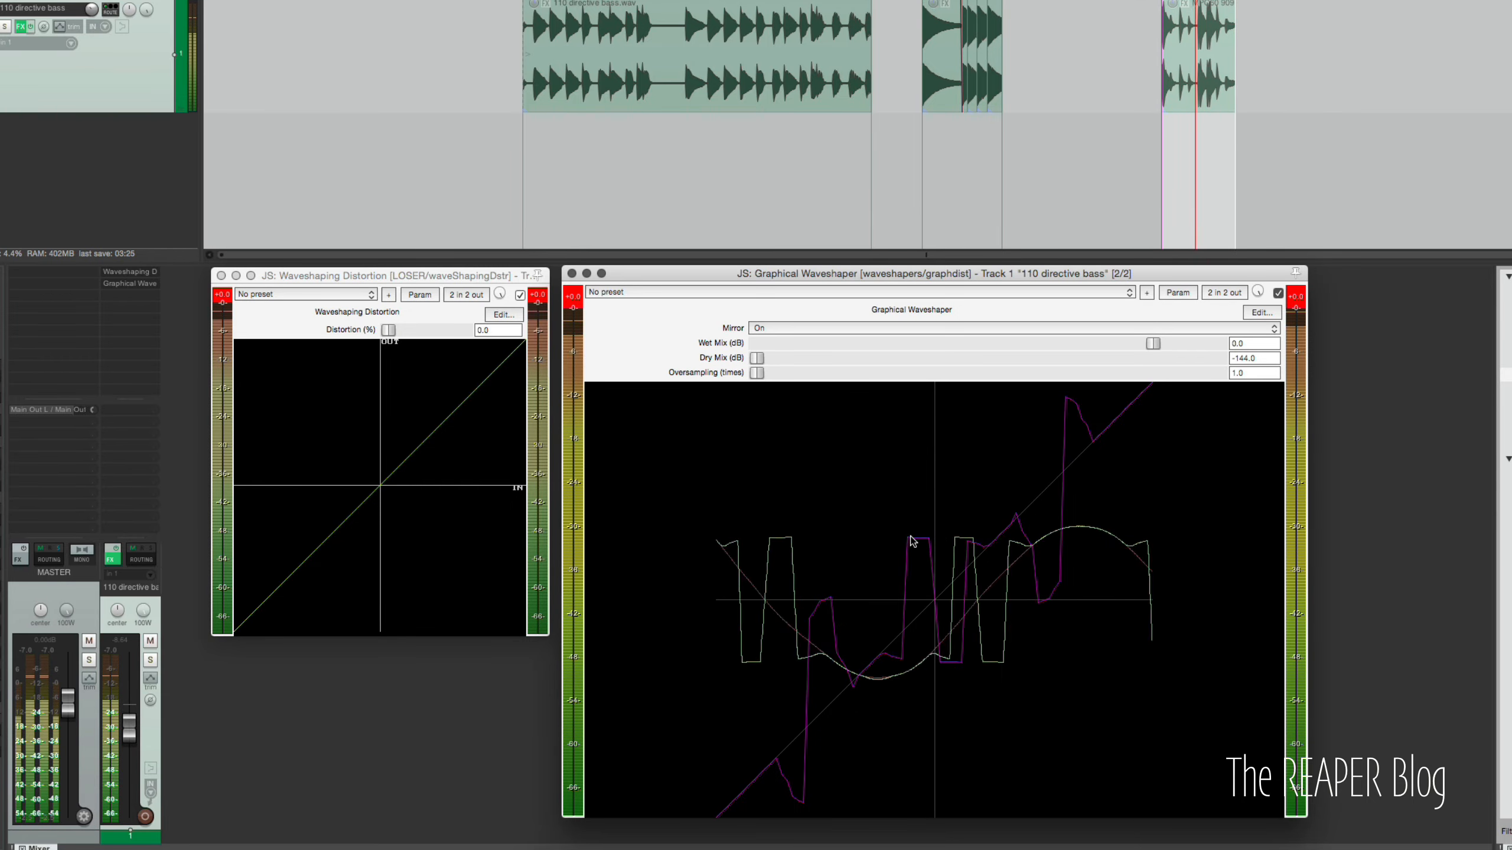
pyautogui.moveTo(906, 452); pyautogui.dragTo(881, 441)
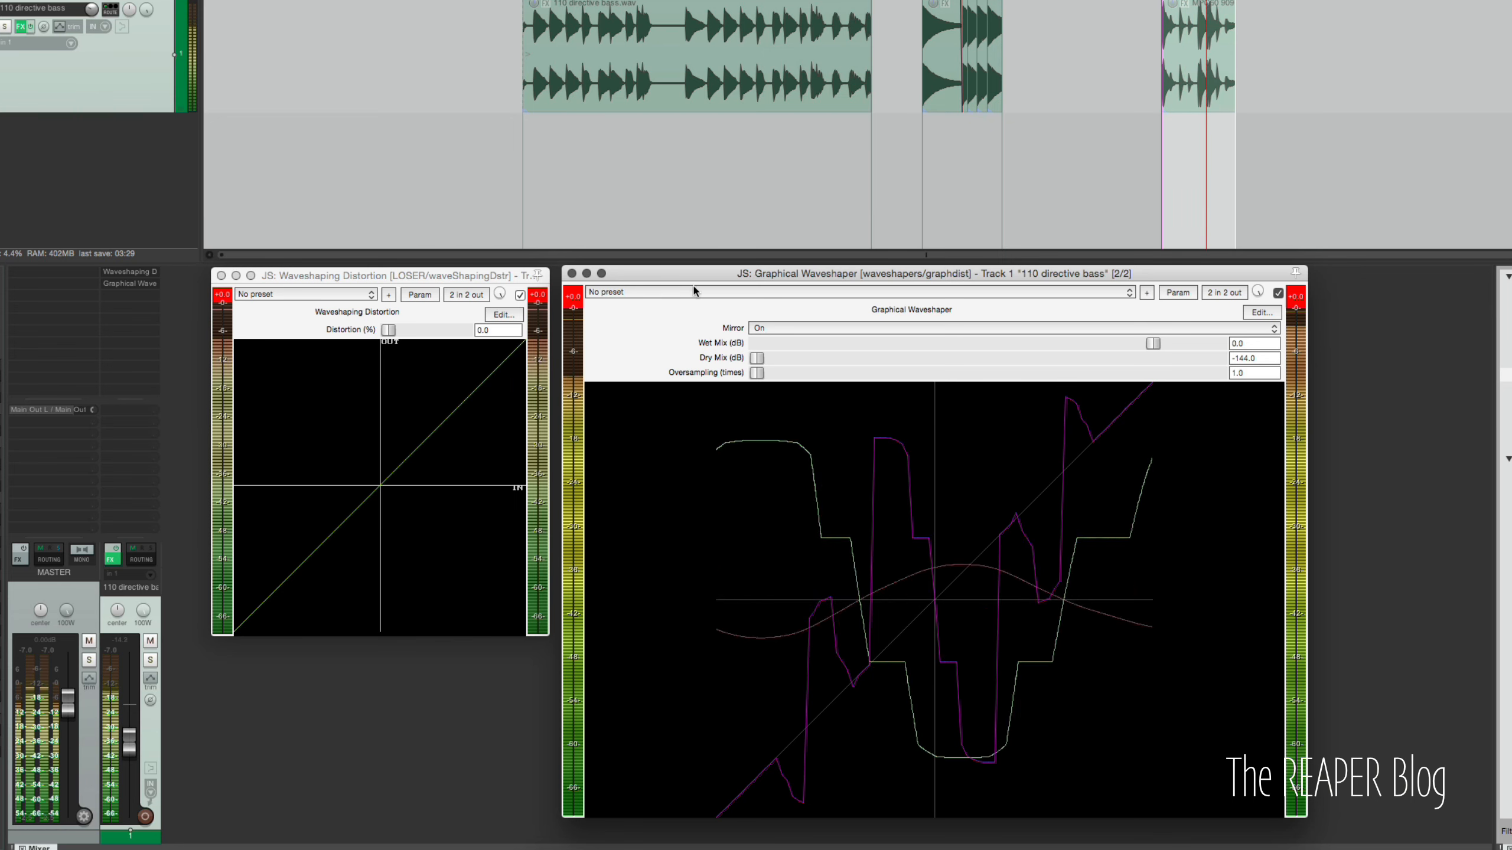
# - Stop playback, set the Graphical Waveshaper's Mirror to Off and play the first clip, the 110 directive bass
pyautogui.press('space')
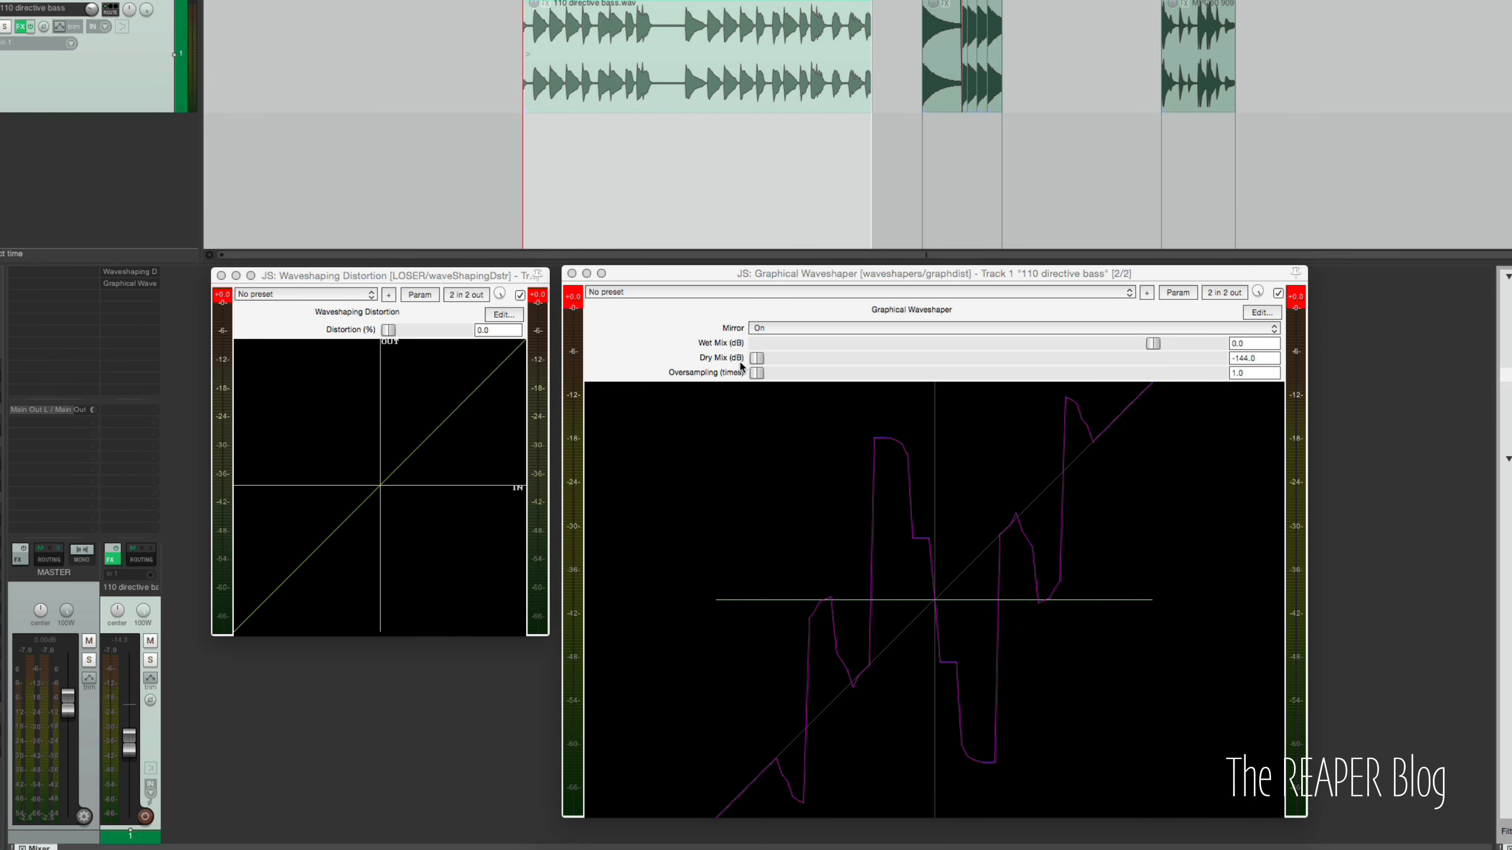
pyautogui.click(783, 330)
pyautogui.click(798, 317)
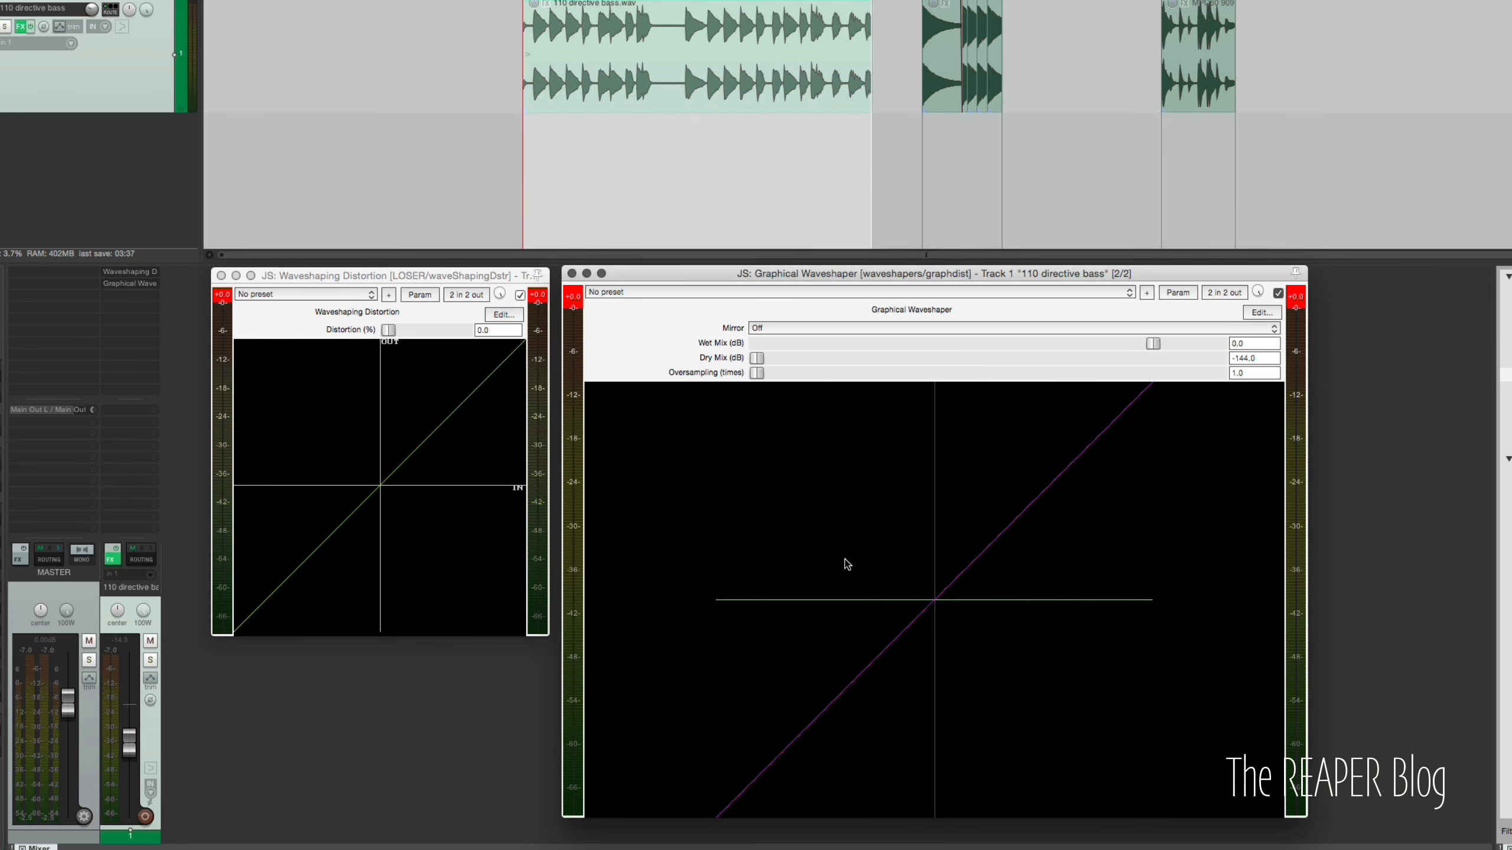
pyautogui.press('space')
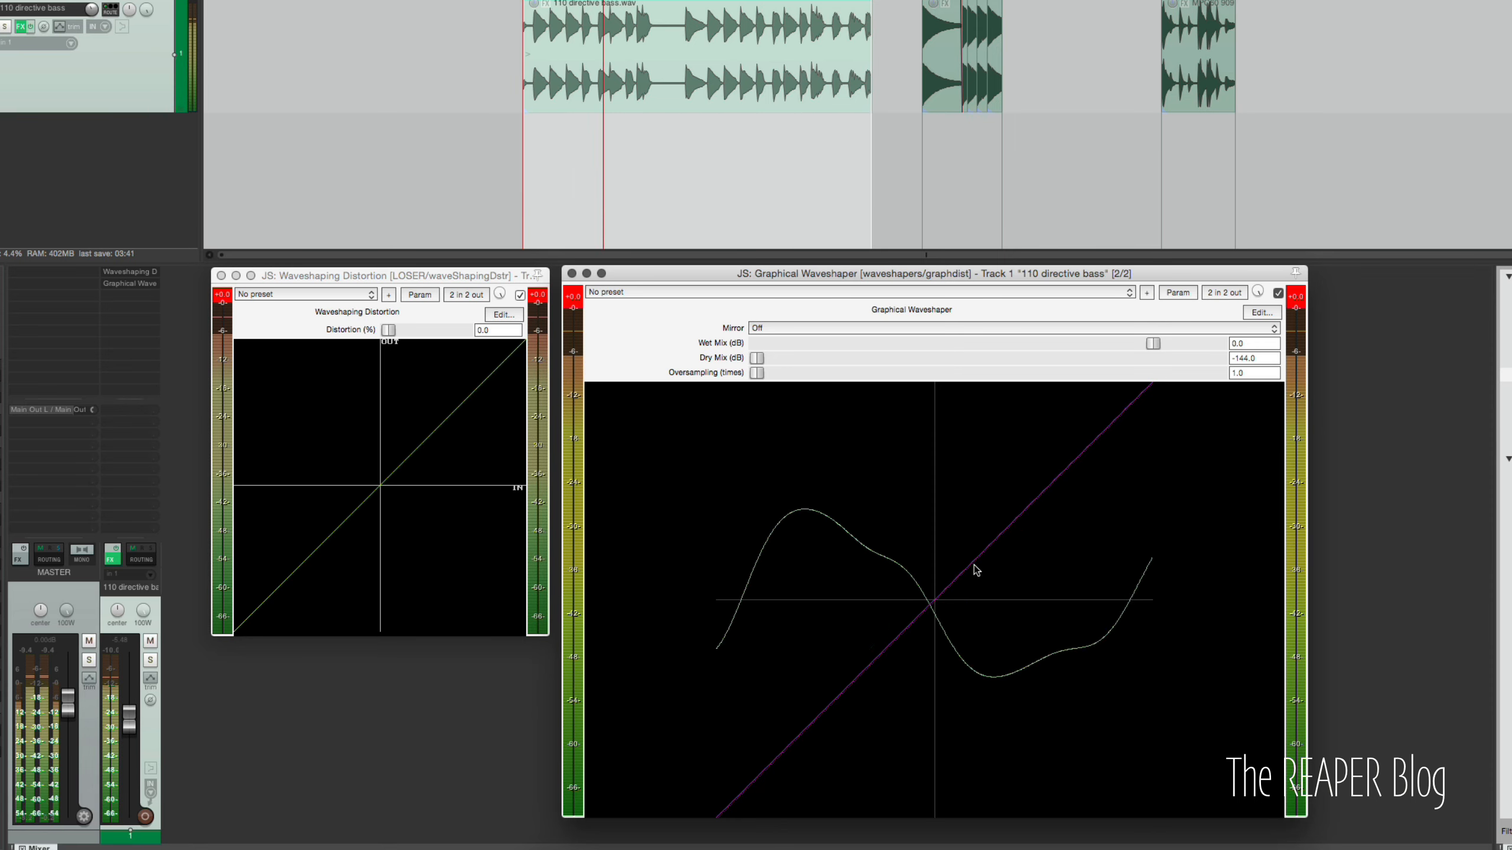
# - During playback with Mirror off, draw a flat dip and a peak in the curve's positive half and a tall spike with a deep drop in its negative half
pyautogui.moveTo(973, 566)
pyautogui.mouseDown()
pyautogui.moveTo(985, 663)
pyautogui.moveTo(1054, 663)
pyautogui.mouseUp()
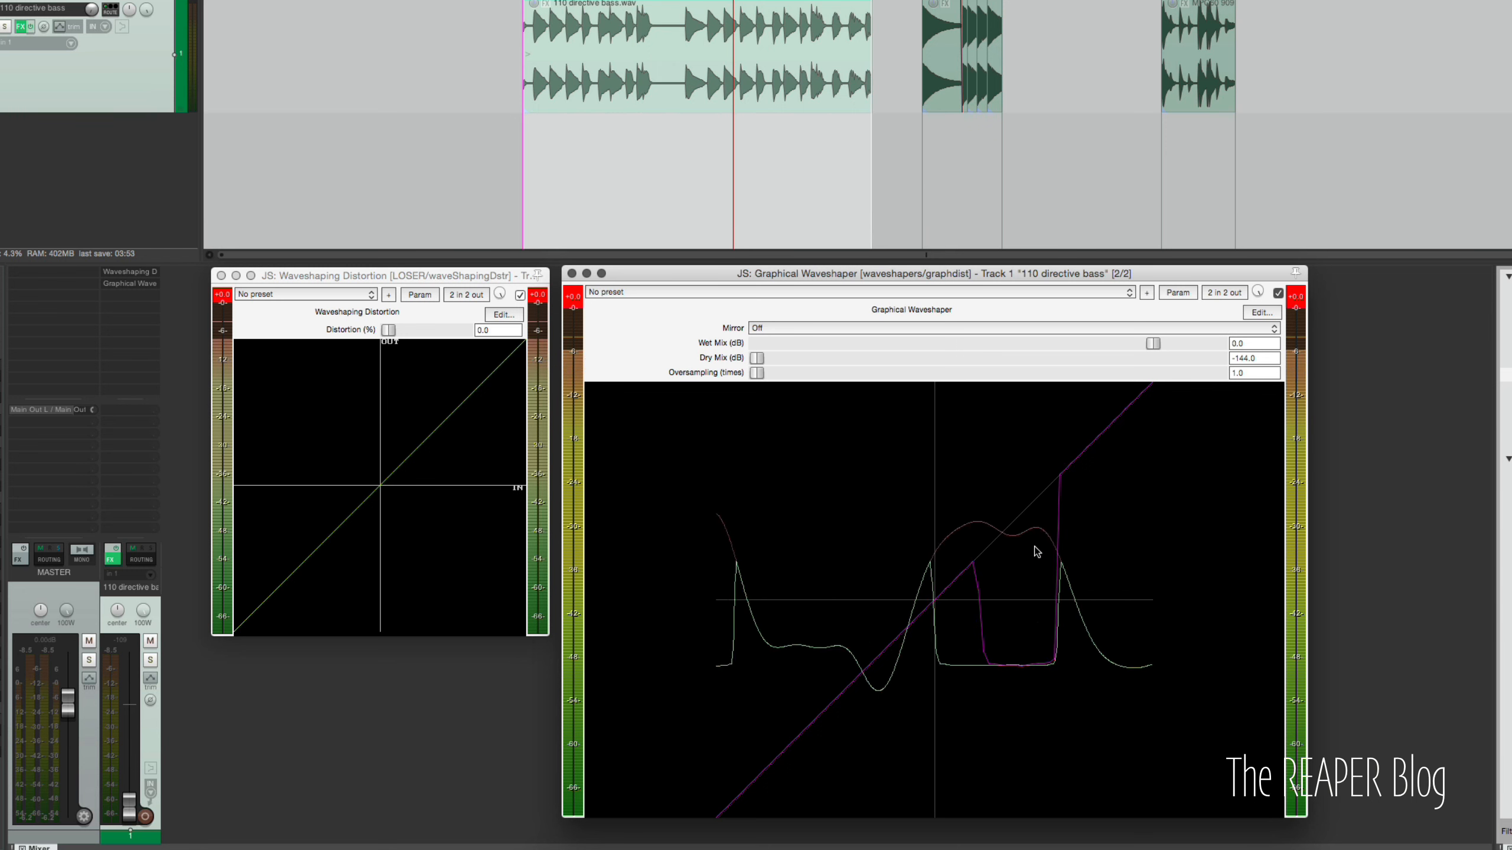
pyautogui.moveTo(859, 683); pyautogui.dragTo(855, 650)
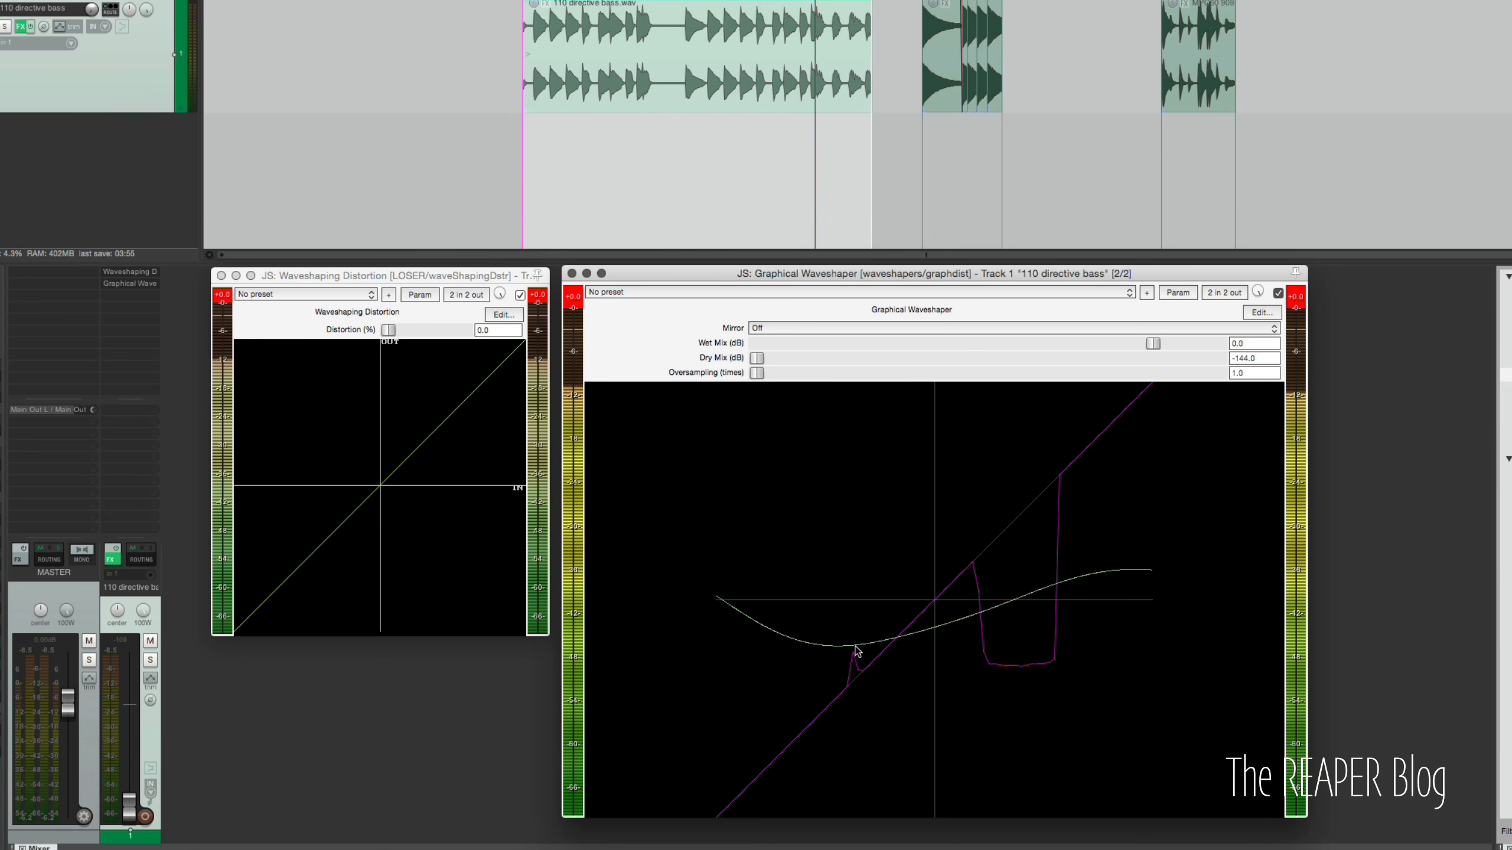
pyautogui.moveTo(854, 592)
pyautogui.mouseDown()
pyautogui.moveTo(850, 456)
pyautogui.moveTo(814, 452)
pyautogui.moveTo(842, 797)
pyautogui.moveTo(866, 818)
pyautogui.mouseUp()
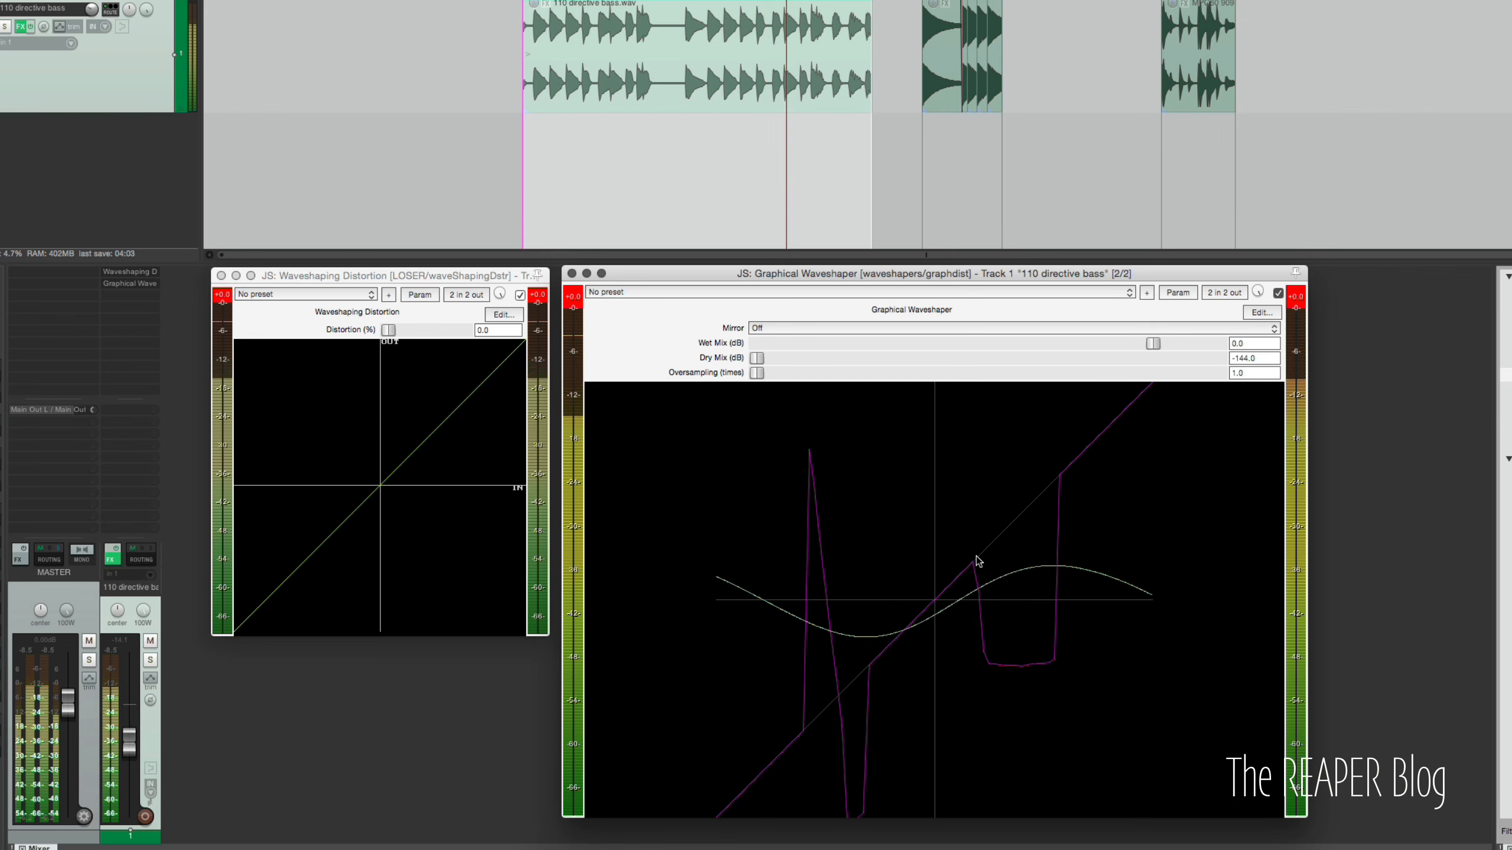
pyautogui.moveTo(968, 558)
pyautogui.mouseDown()
pyautogui.moveTo(979, 471)
pyautogui.moveTo(1016, 558)
pyautogui.mouseUp()
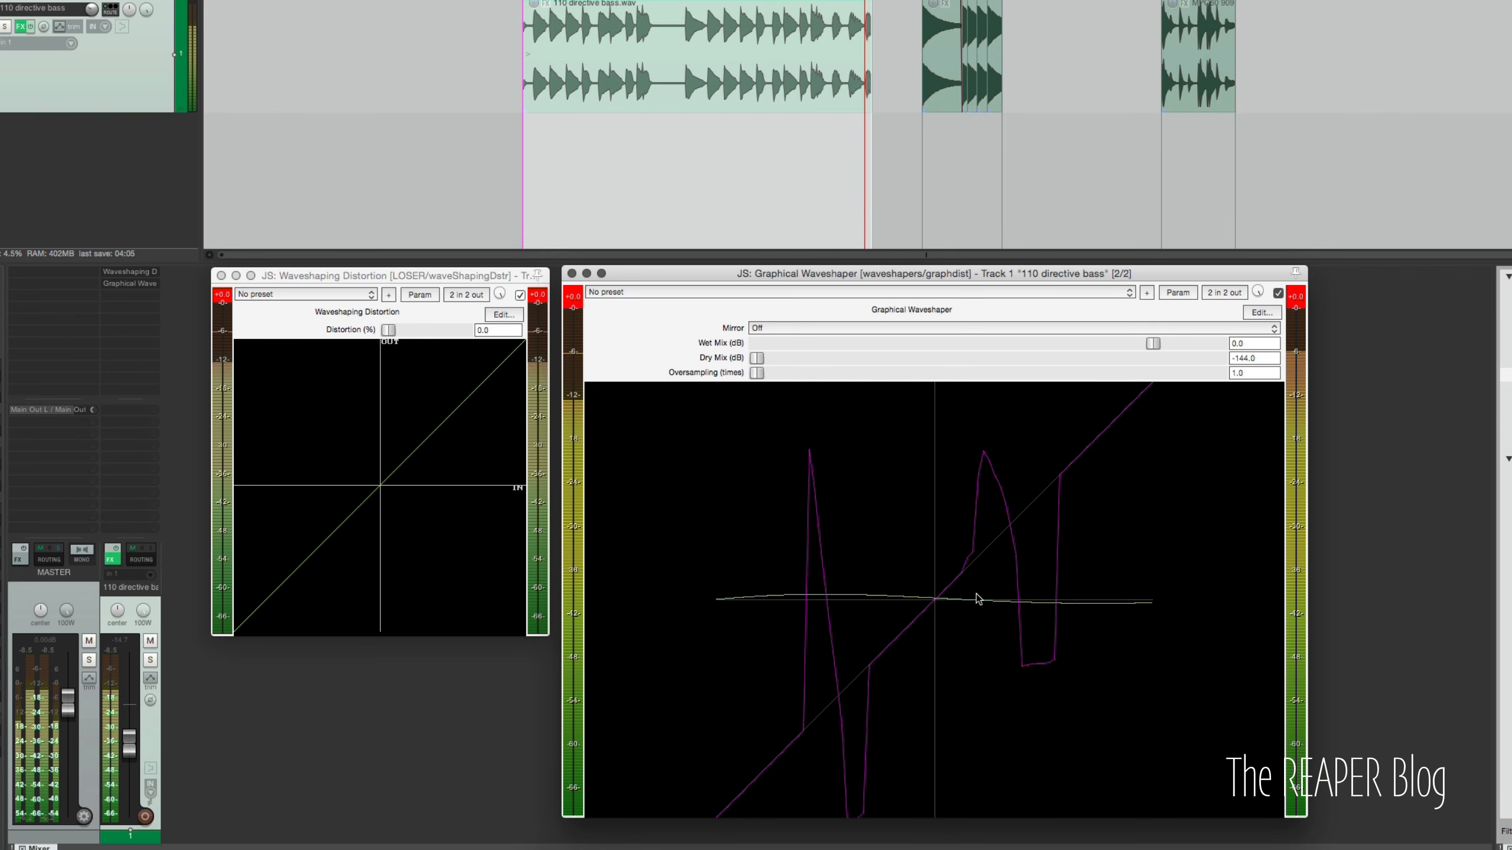
# - Redraw the whole waveshaper curve as a jagged diagonal, flatten both halves into a high line with a narrow centre notch, and stop playback
pyautogui.moveTo(940, 593)
pyautogui.mouseDown()
pyautogui.moveTo(975, 614)
pyautogui.moveTo(972, 673)
pyautogui.moveTo(920, 626)
pyautogui.moveTo(776, 712)
pyautogui.moveTo(716, 801)
pyautogui.mouseUp()
pyautogui.moveTo(945, 584)
pyautogui.mouseDown()
pyautogui.moveTo(1030, 438)
pyautogui.moveTo(1133, 406)
pyautogui.mouseUp()
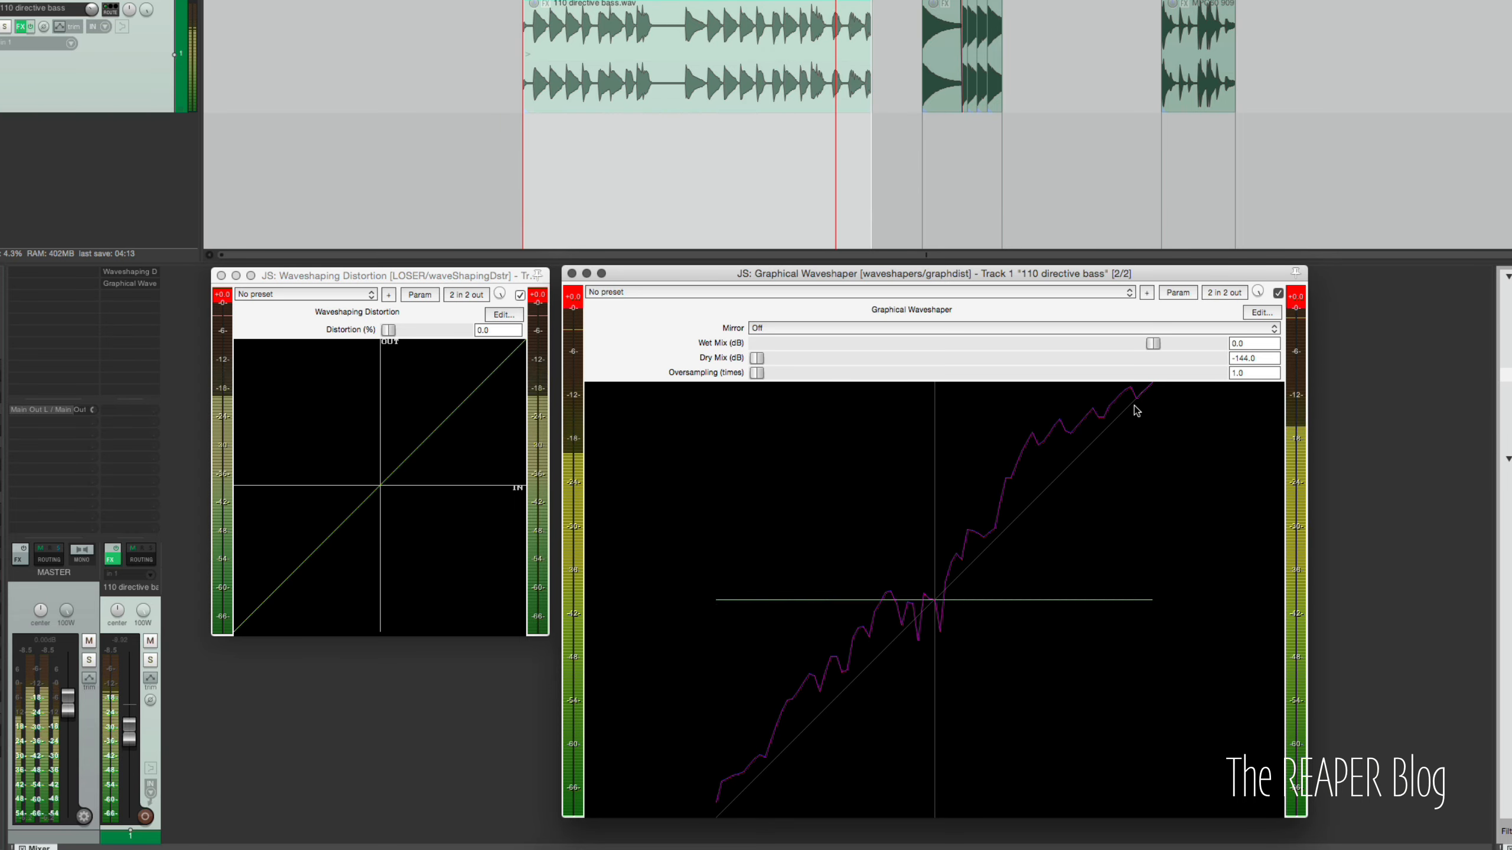
pyautogui.moveTo(1015, 486)
pyautogui.mouseDown()
pyautogui.moveTo(1092, 430)
pyautogui.moveTo(1180, 438)
pyautogui.moveTo(978, 547)
pyautogui.moveTo(840, 500)
pyautogui.moveTo(630, 462)
pyautogui.moveTo(1397, 536)
pyautogui.mouseUp()
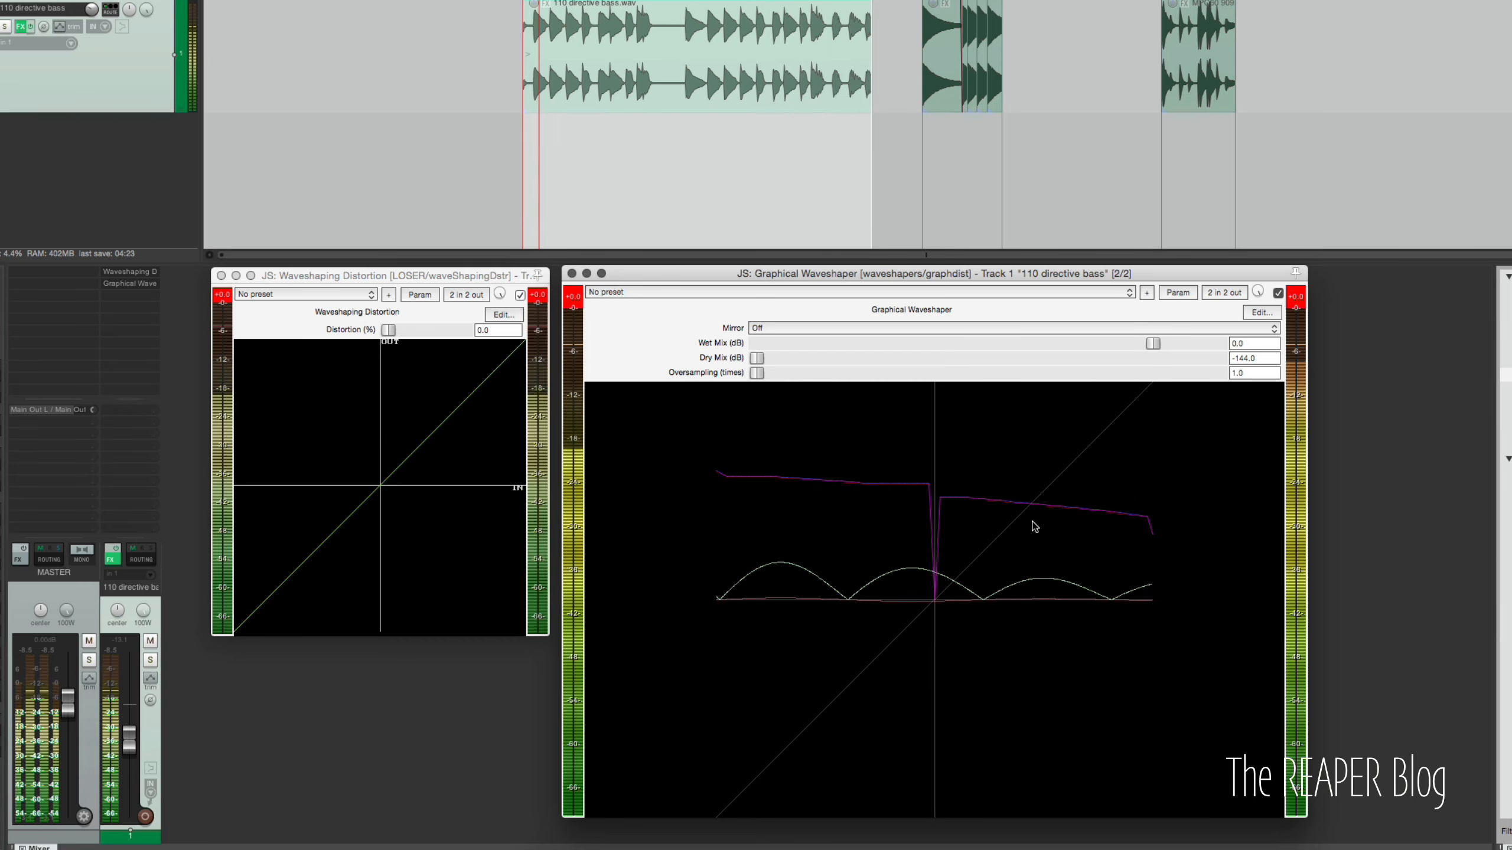
pyautogui.press('space')
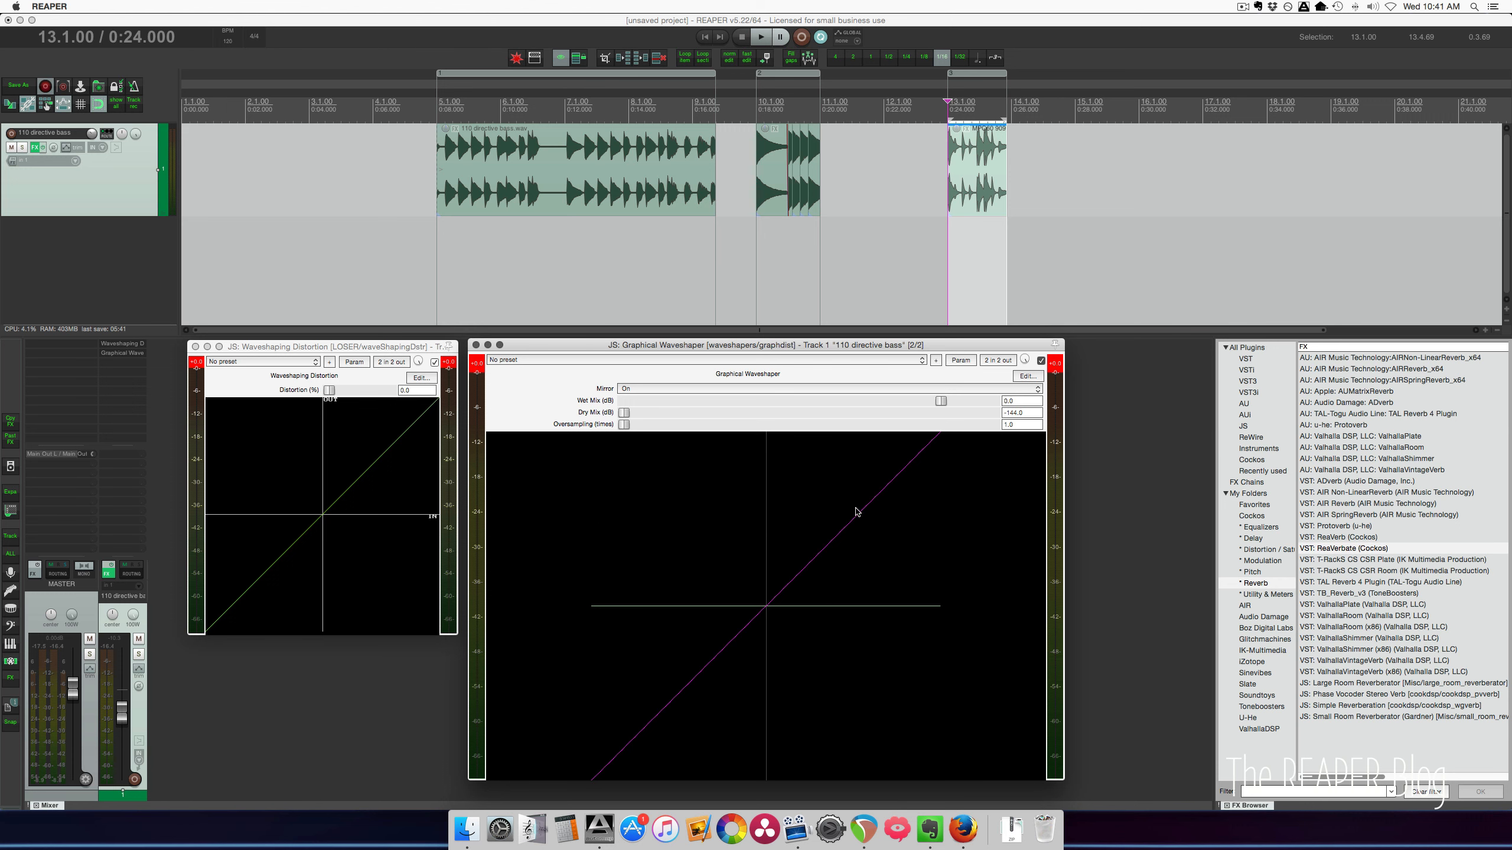
# - Shrink the Graphical Waveshaper window, place it beside the Waveshaping Distortion window, and list the JS plug-ins in the FX Browser
pyautogui.moveTo(852, 349); pyautogui.dragTo(804, 154)
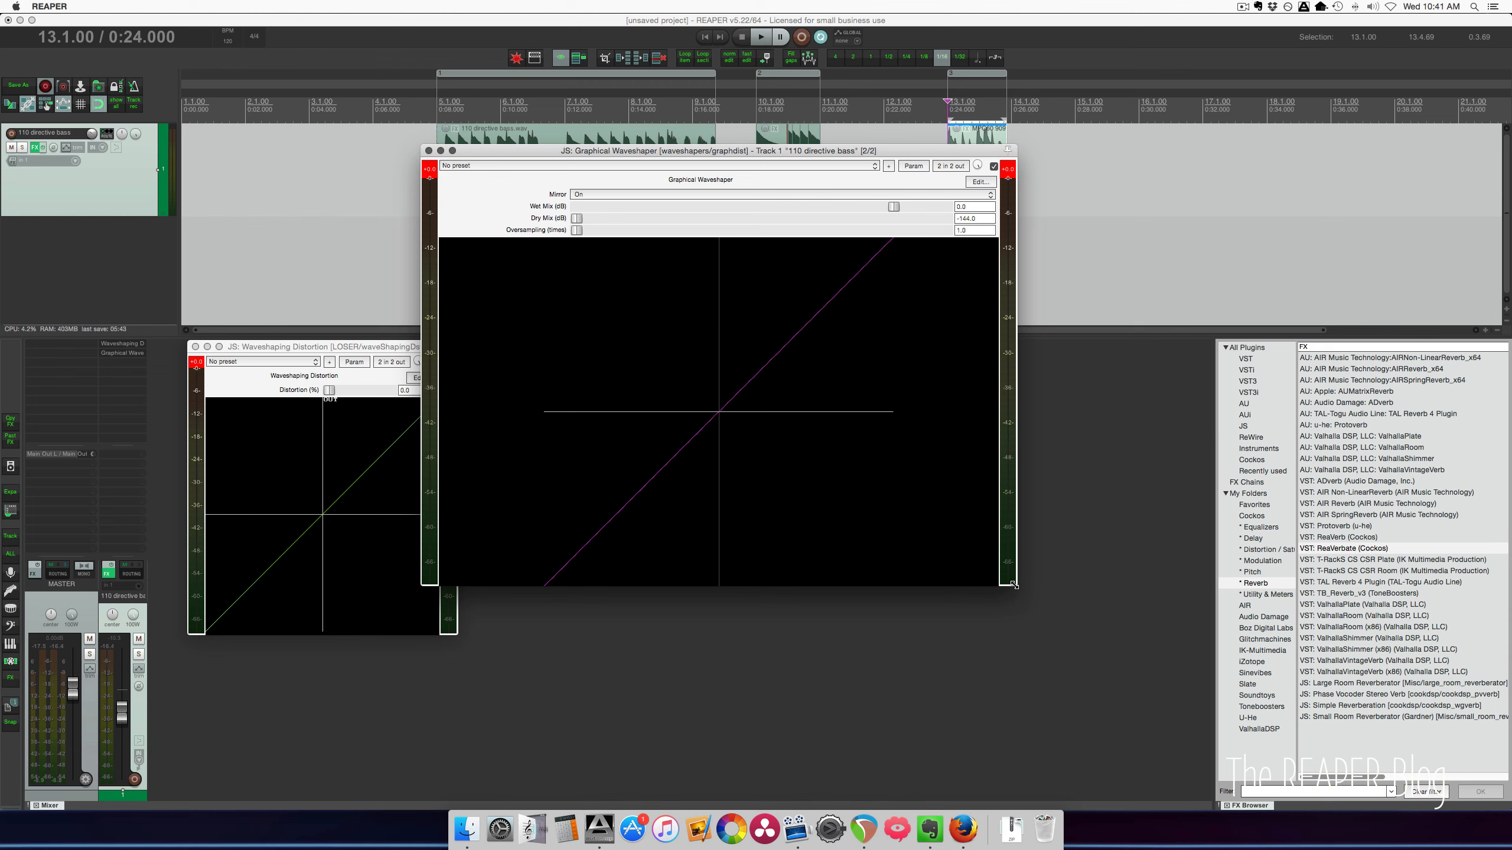
pyautogui.moveTo(1013, 586); pyautogui.dragTo(863, 729)
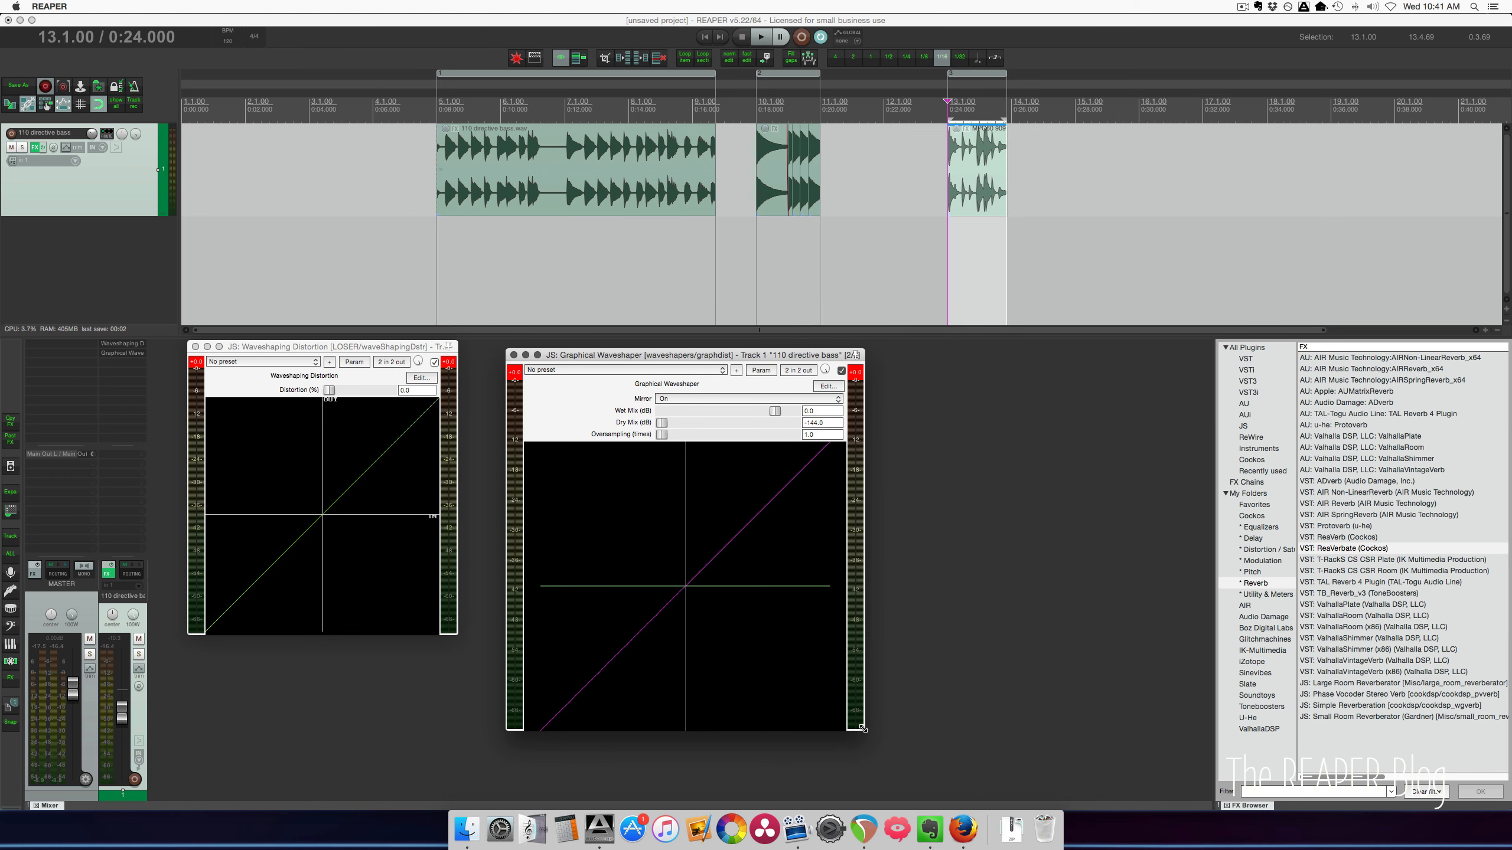
pyautogui.click(1241, 426)
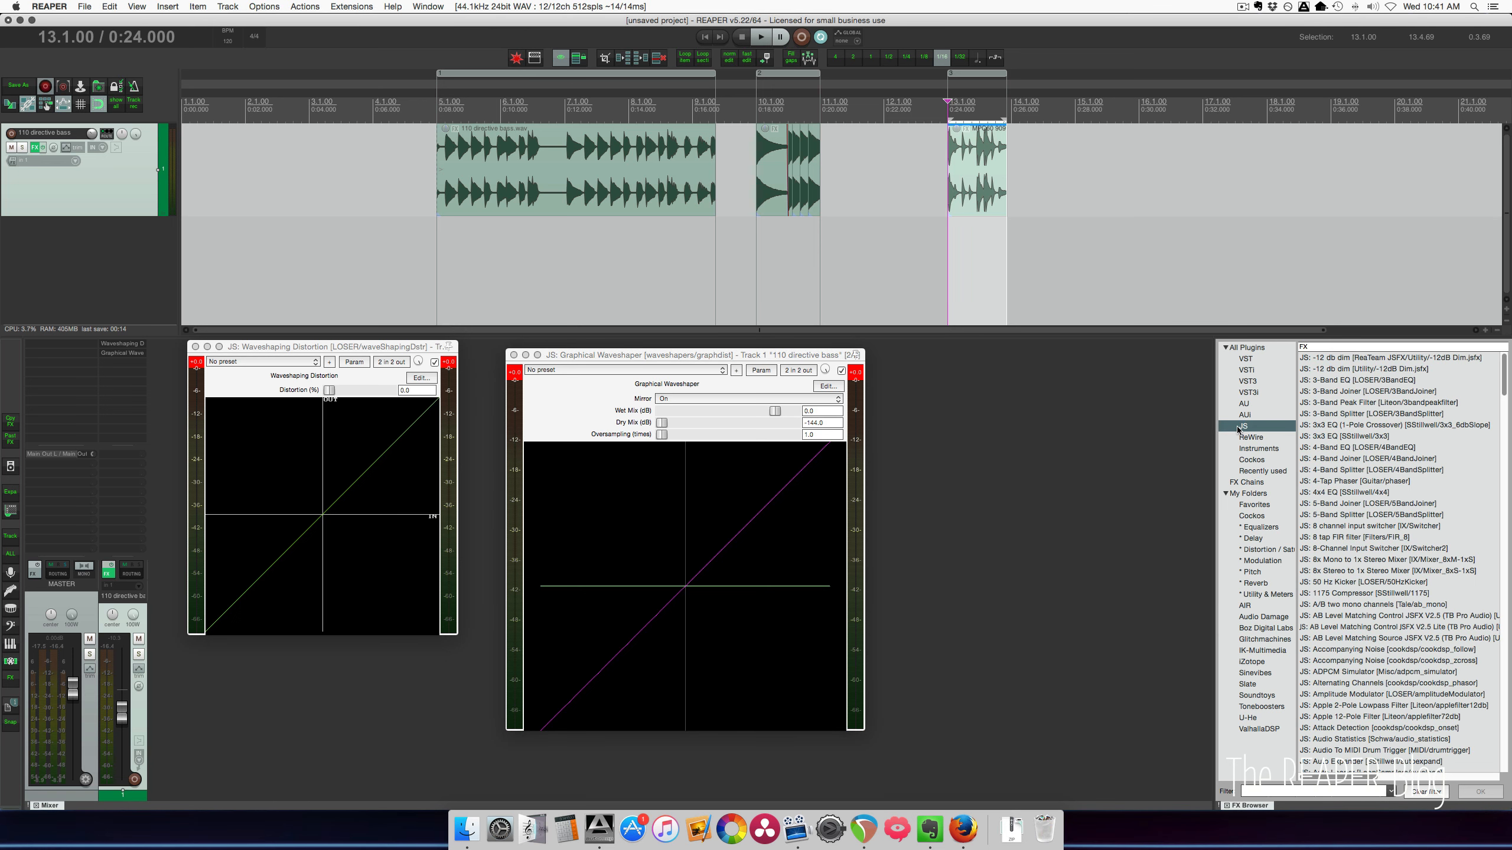